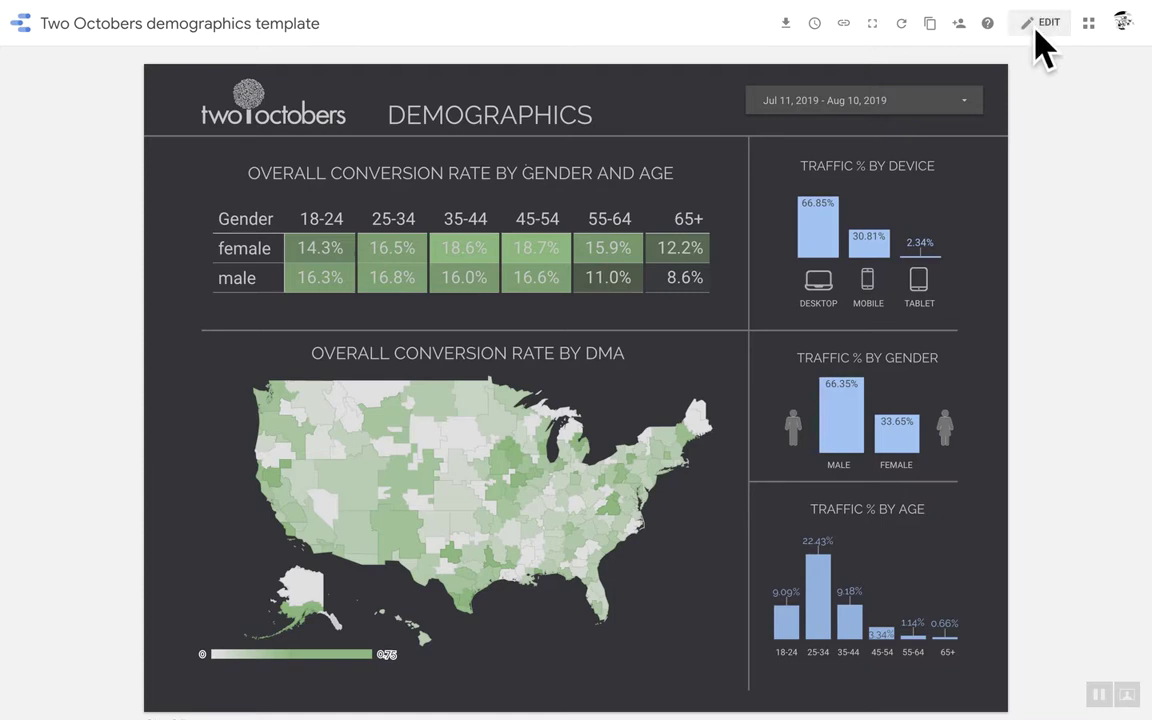
Open the demographics report for editing and briefly select the gender and age conversion rate table.
left_click(1043, 22)
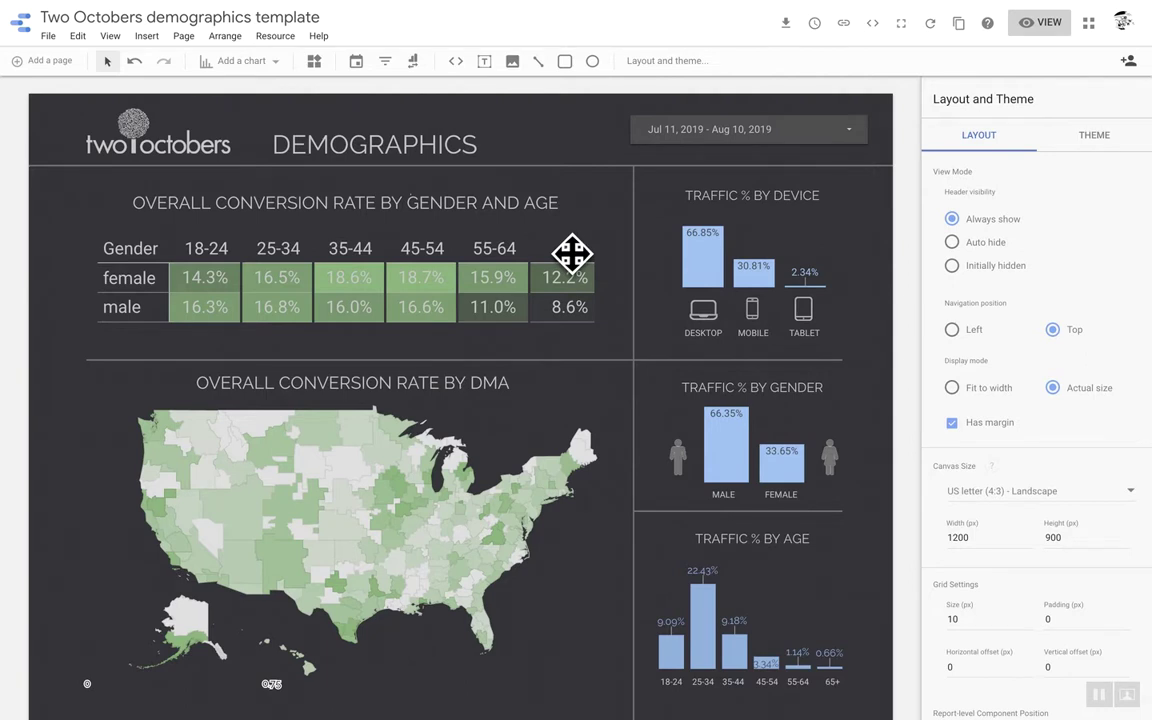
left_click(496, 259)
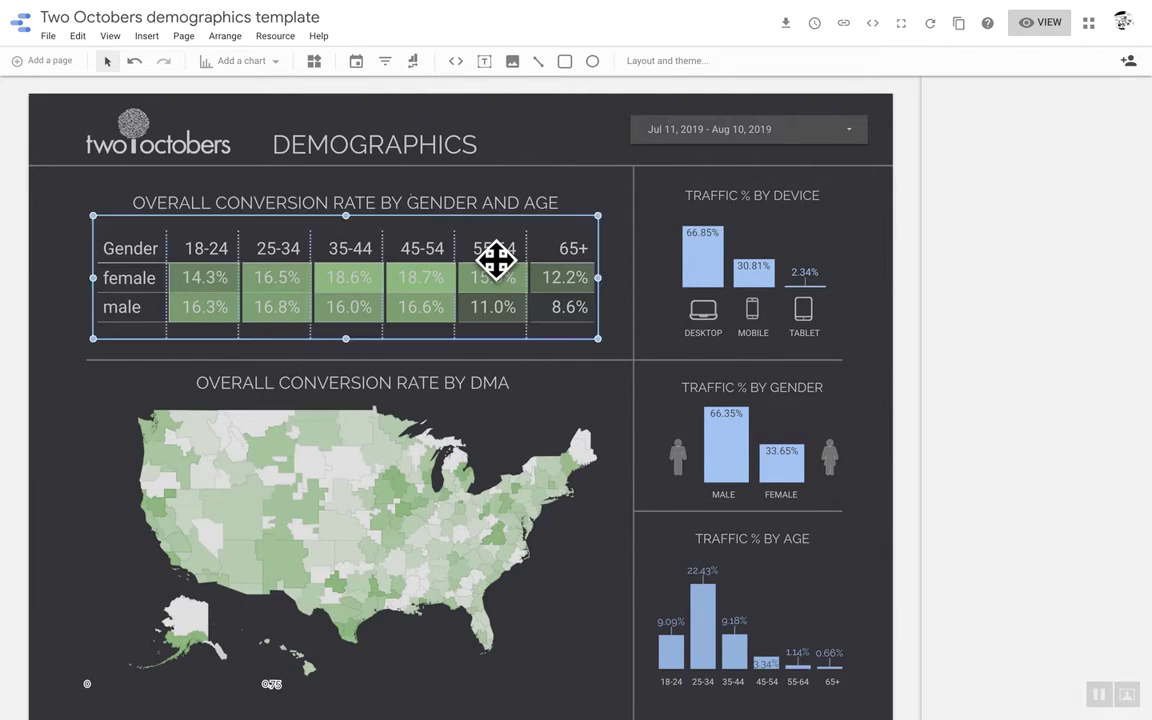
left_click(625, 237)
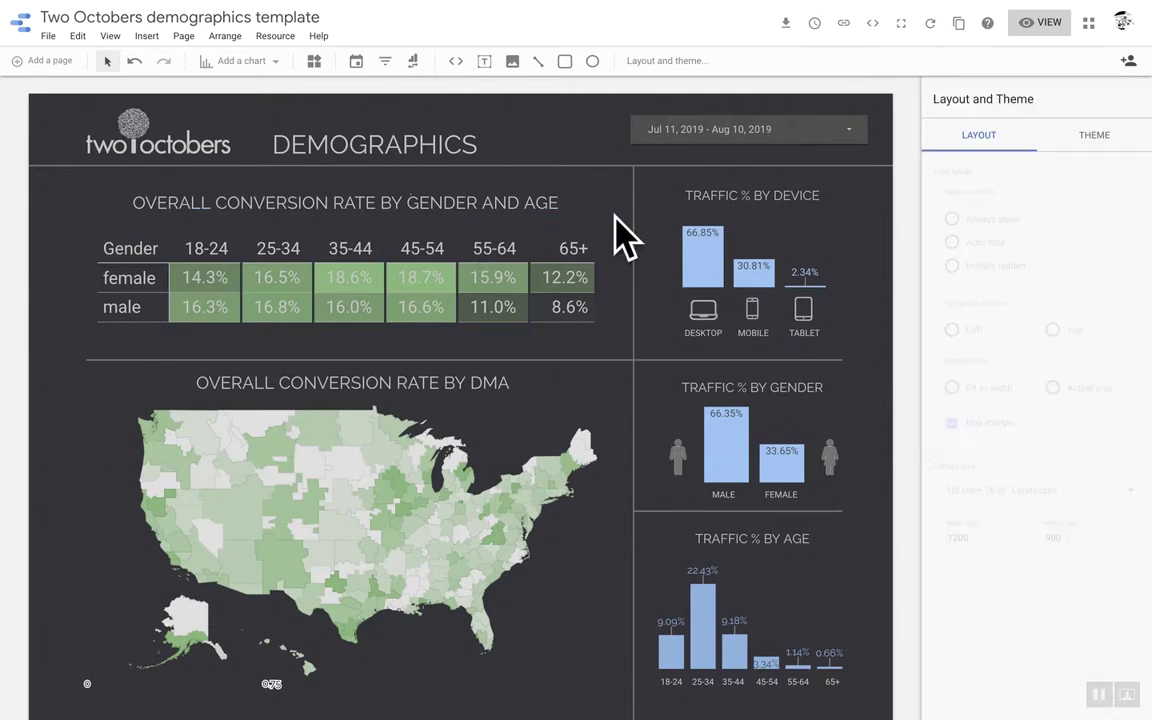
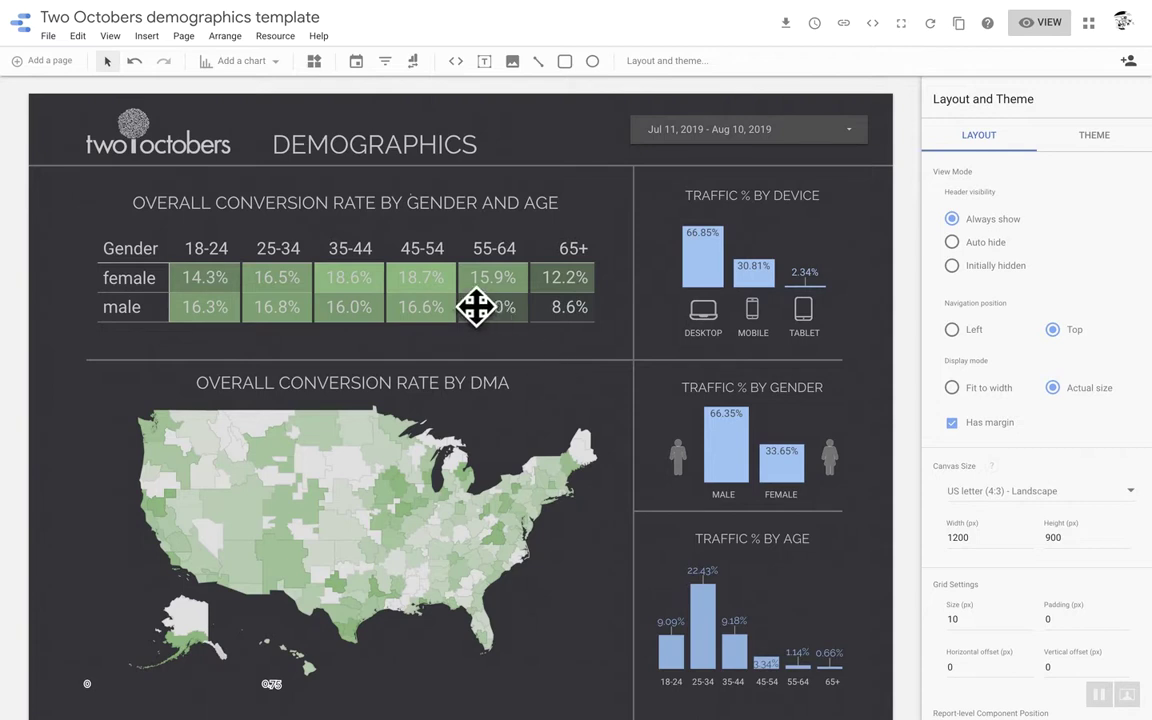
Review the dimensions, metric, sorting, date range and filter settings of the gender and age pivot table.
left_click(468, 296)
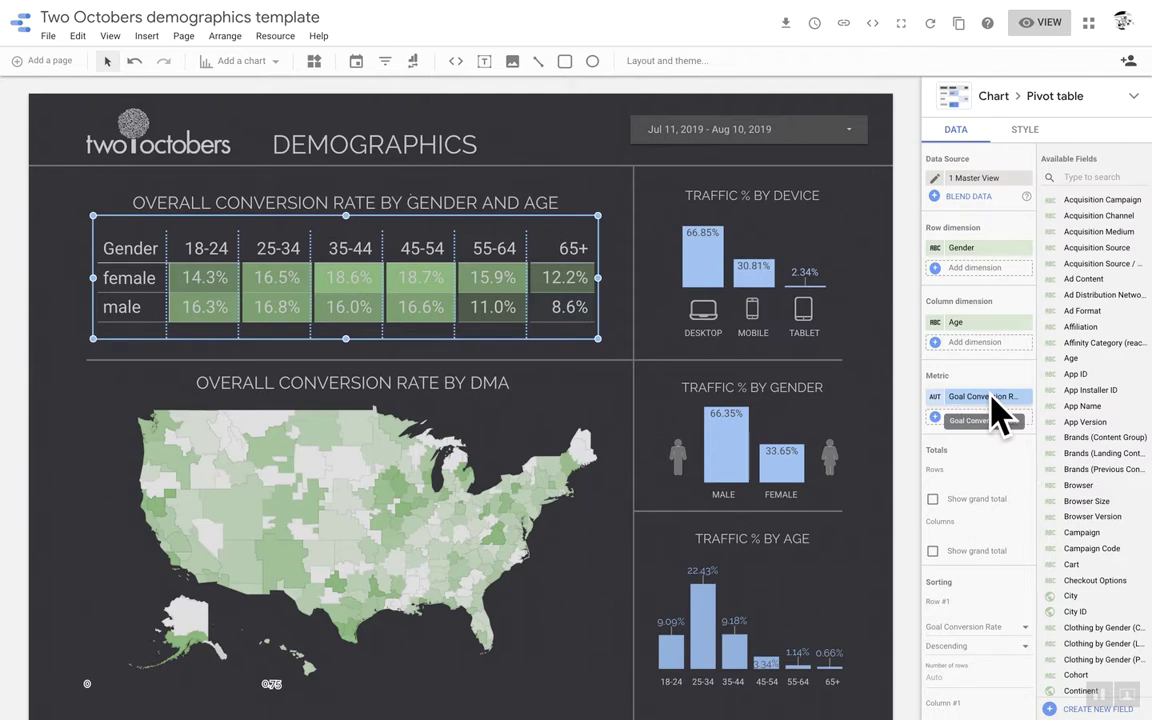
scroll(985, 476, "down", 3)
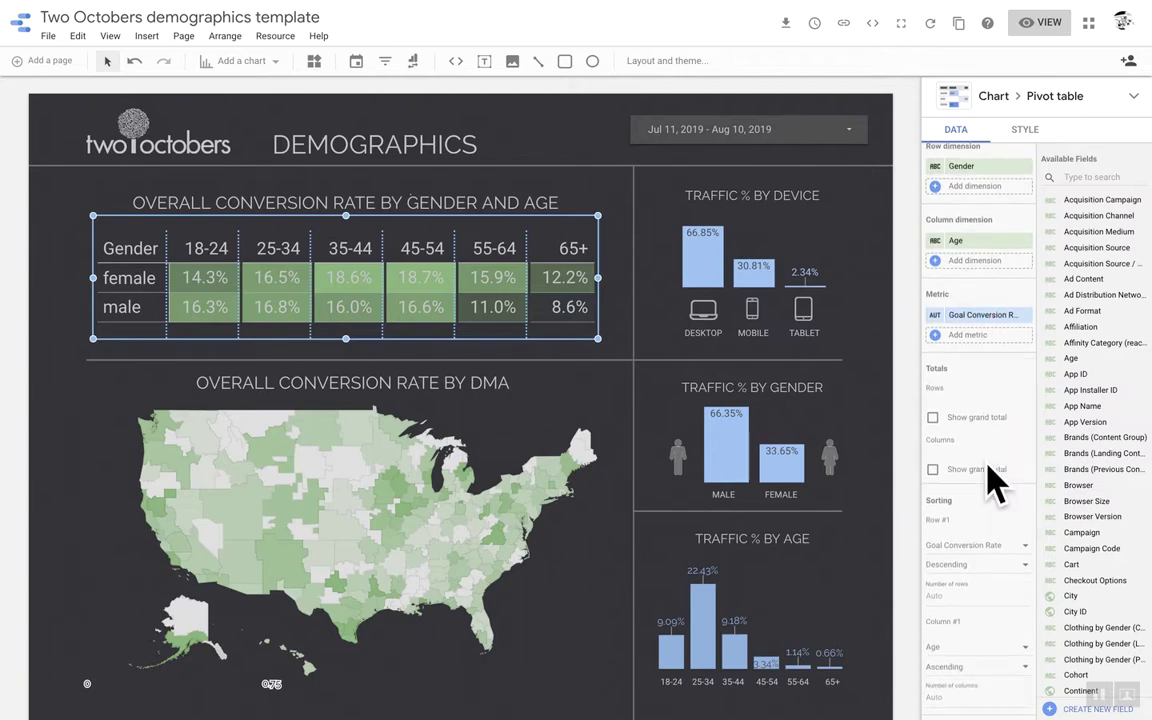
scroll(990, 480, "down", 3)
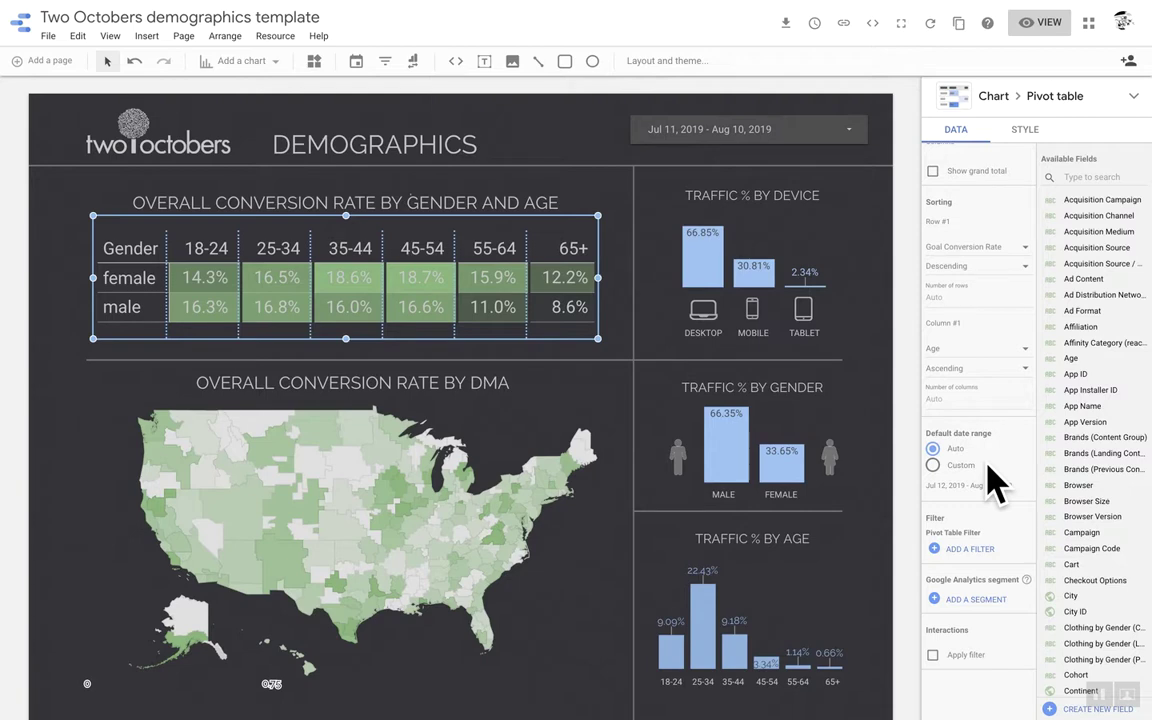
scroll(995, 480, "up", 5)
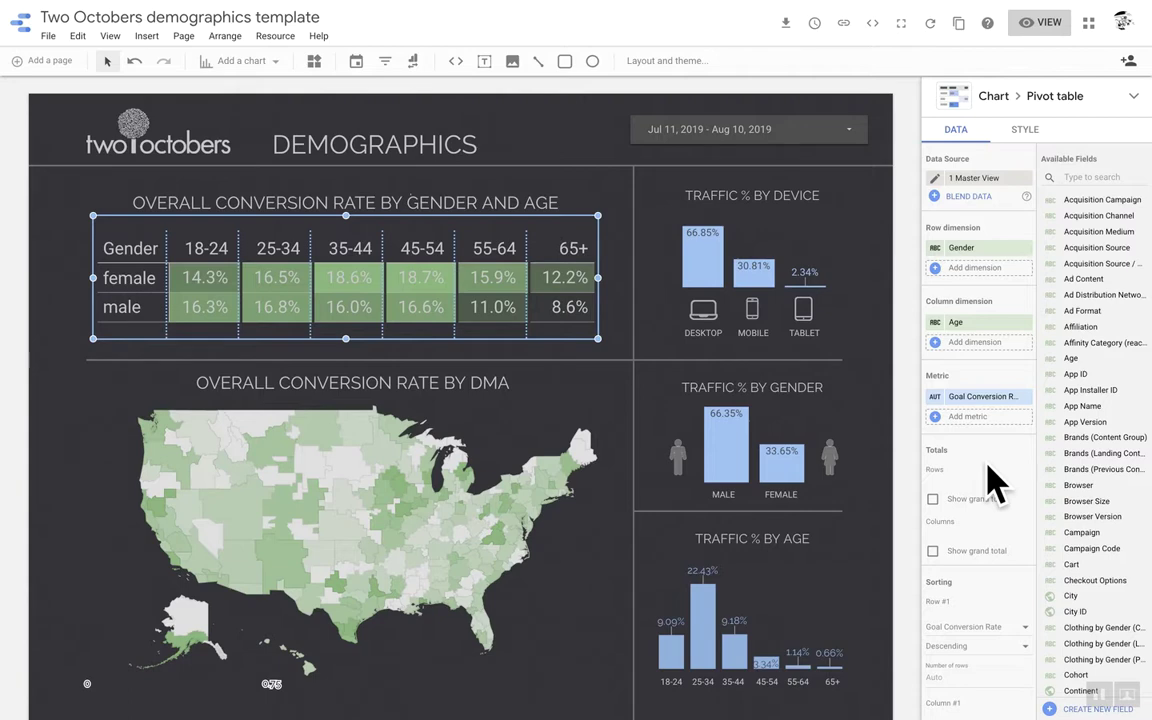
Examine the pivot table's style settings and the text properties of the heading above it.
left_click(1025, 131)
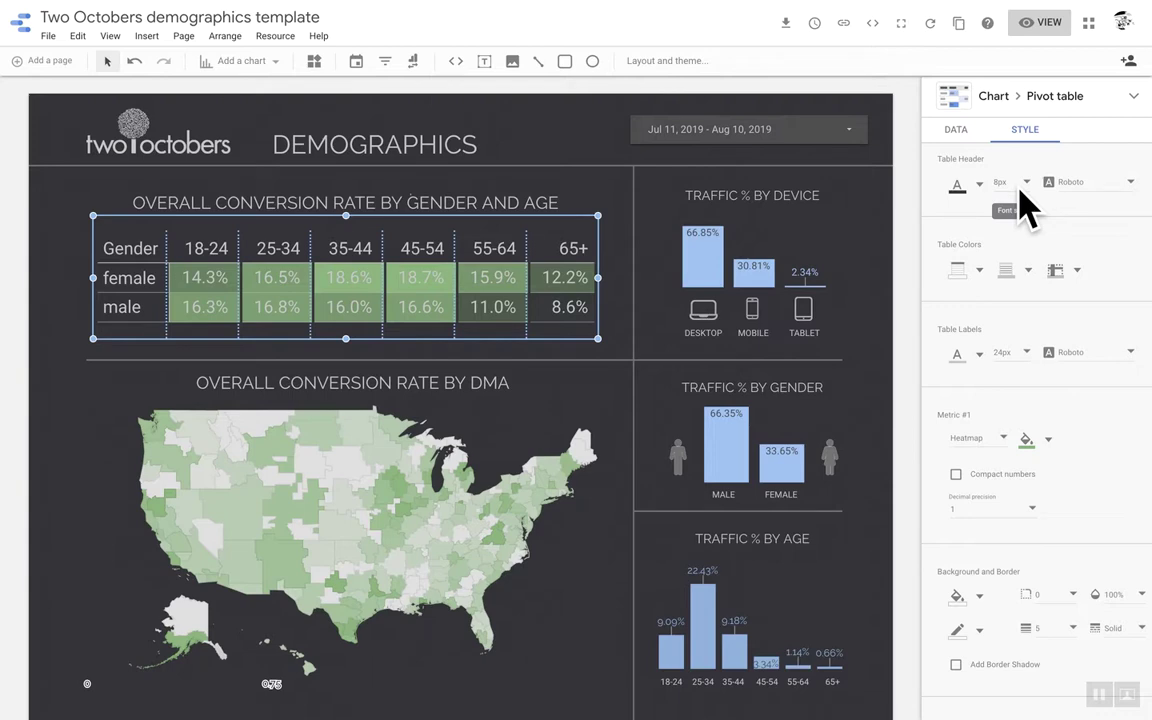
left_click(558, 226)
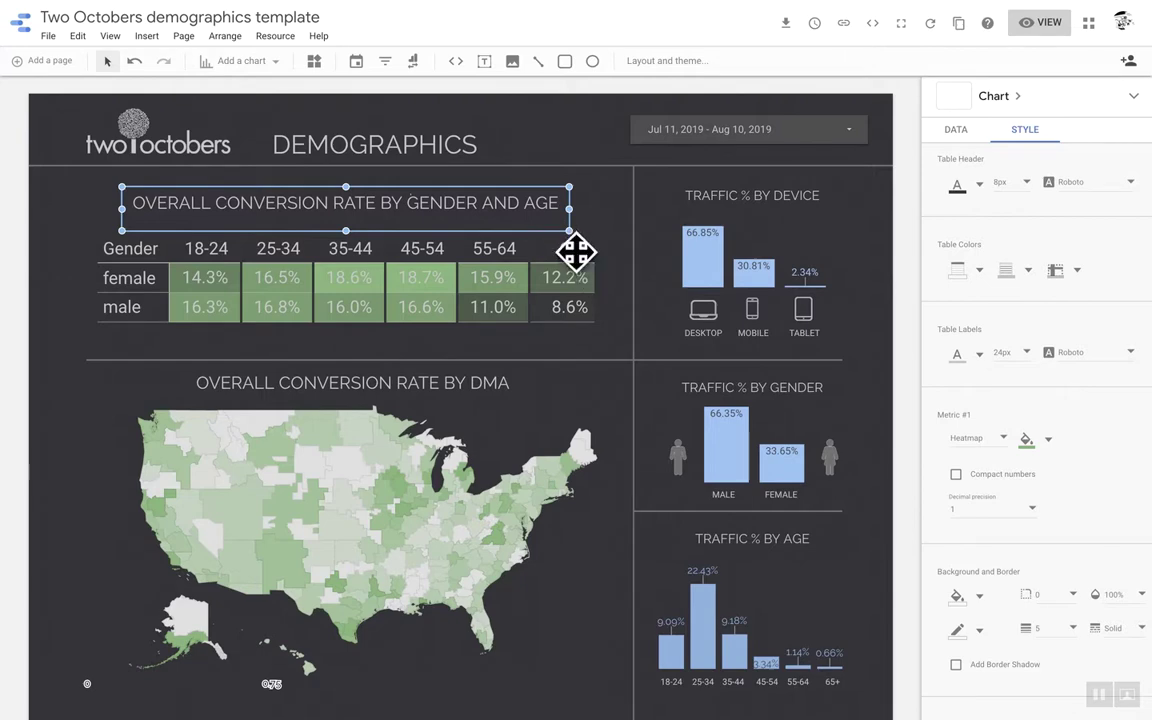
left_click(557, 297)
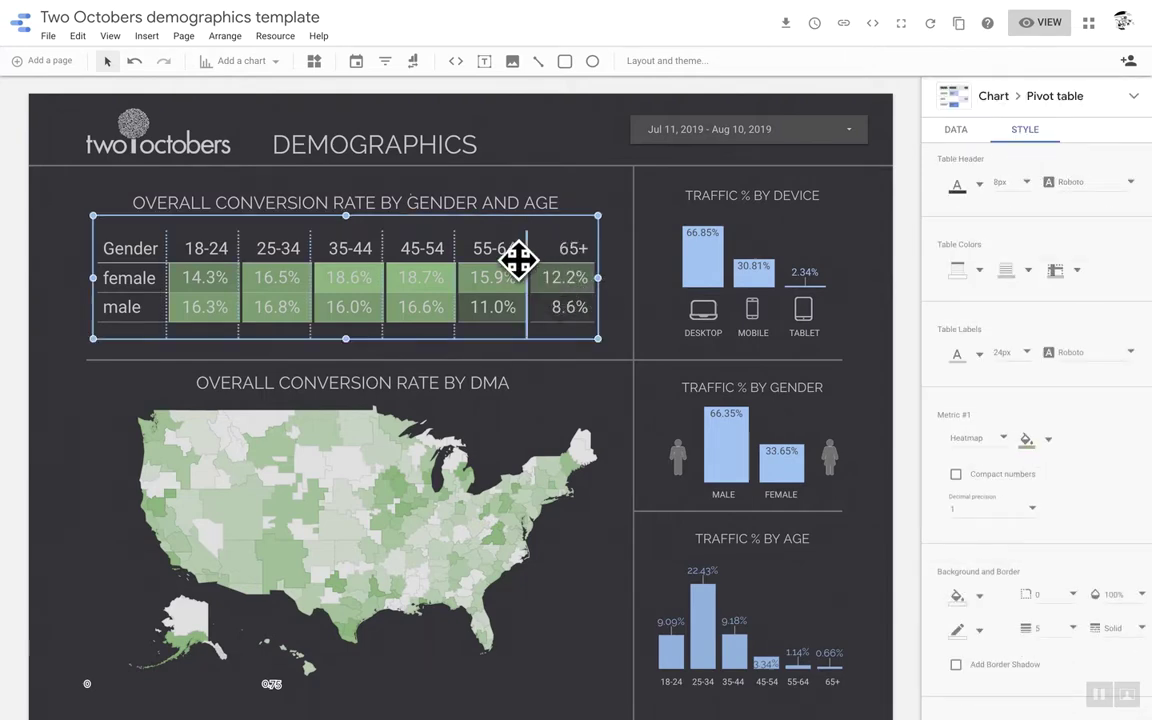
left_click(485, 200)
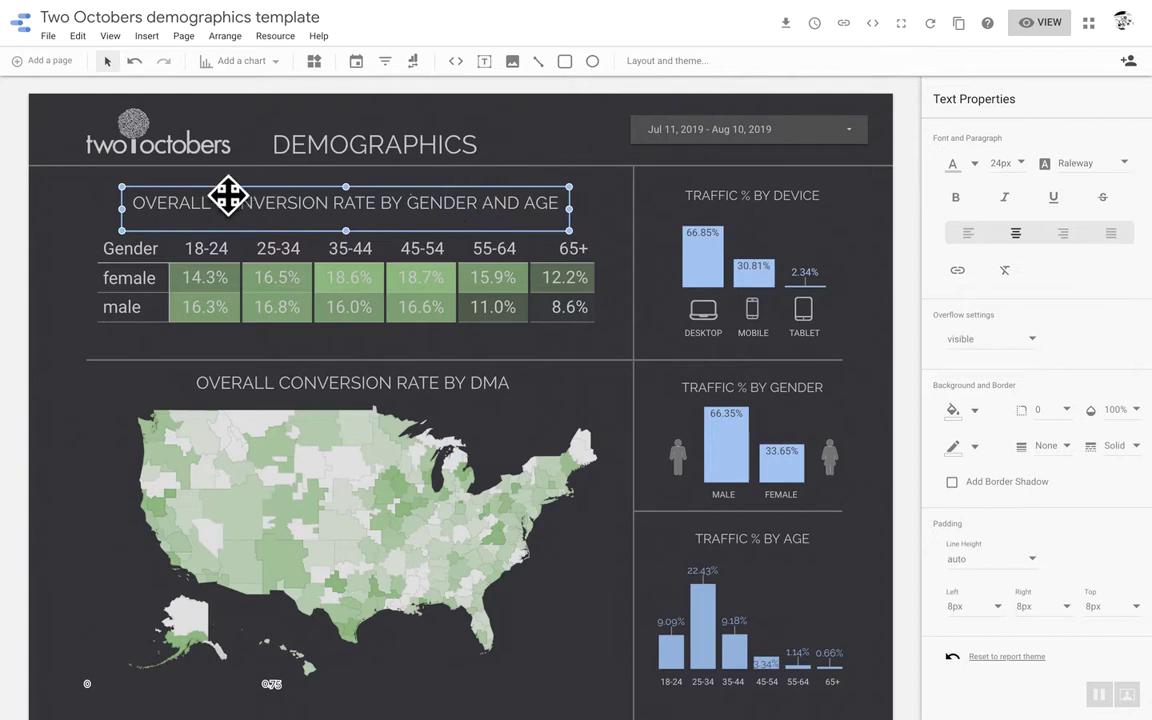
left_click(74, 208)
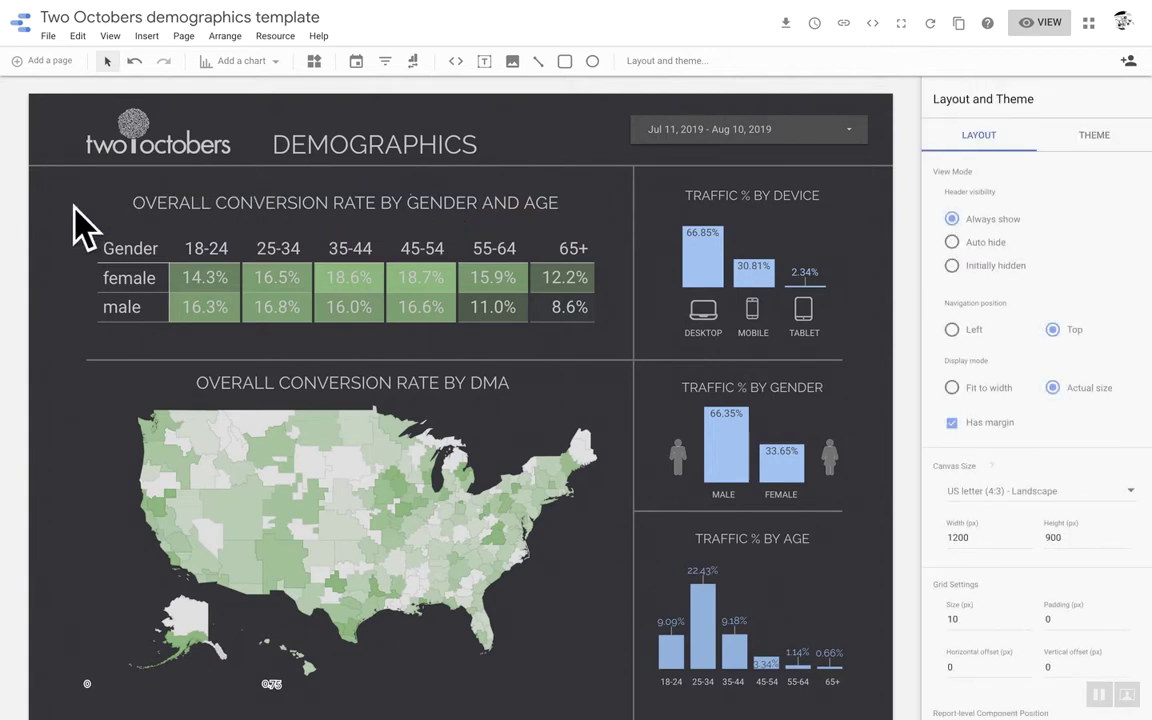
Review the data and style settings of the geo map showing overall conversion rate by DMA.
left_click(331, 490)
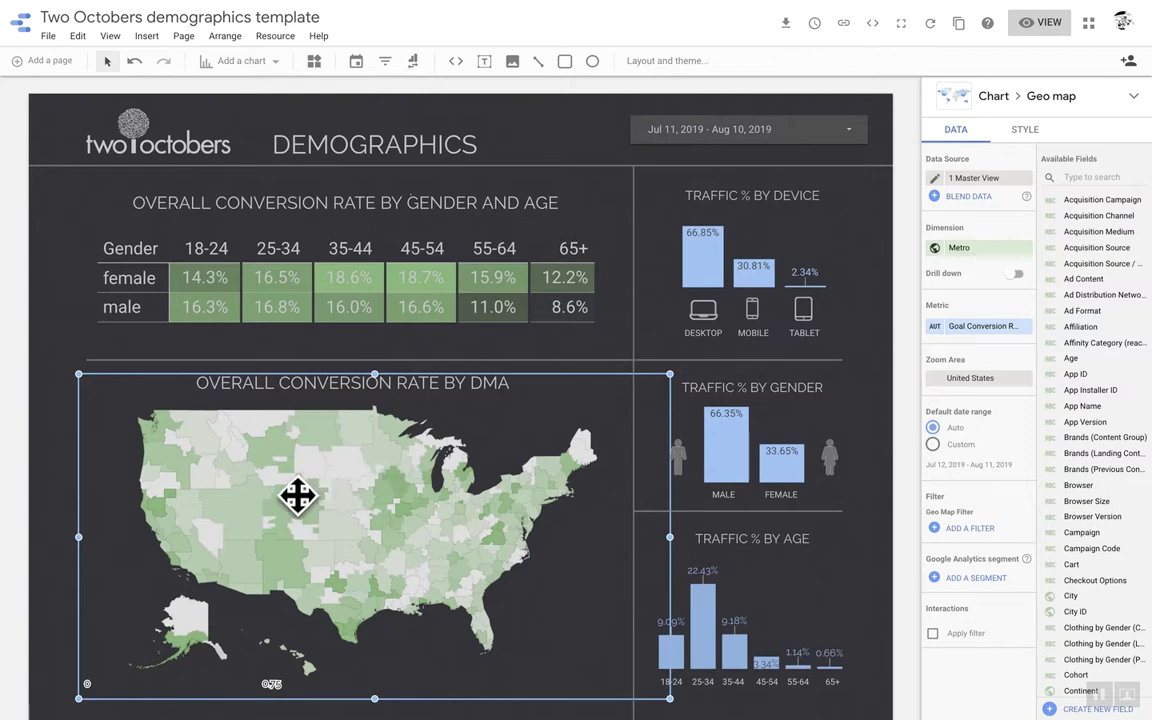
left_click(67, 330)
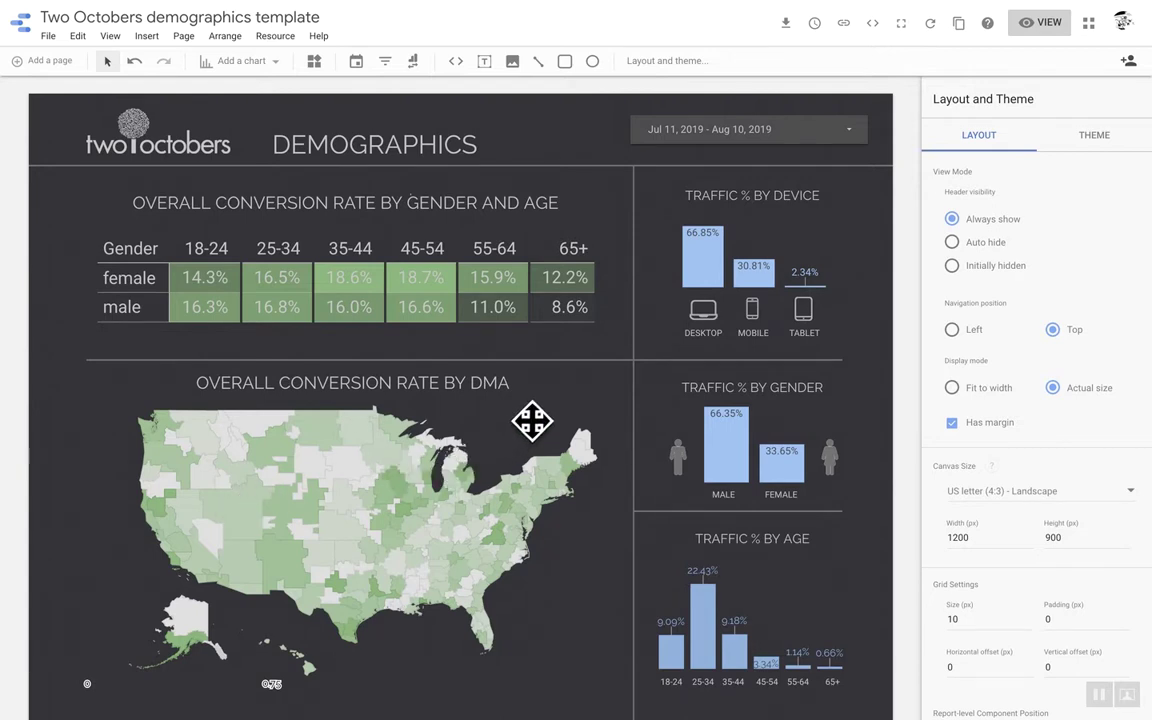
left_click(350, 548)
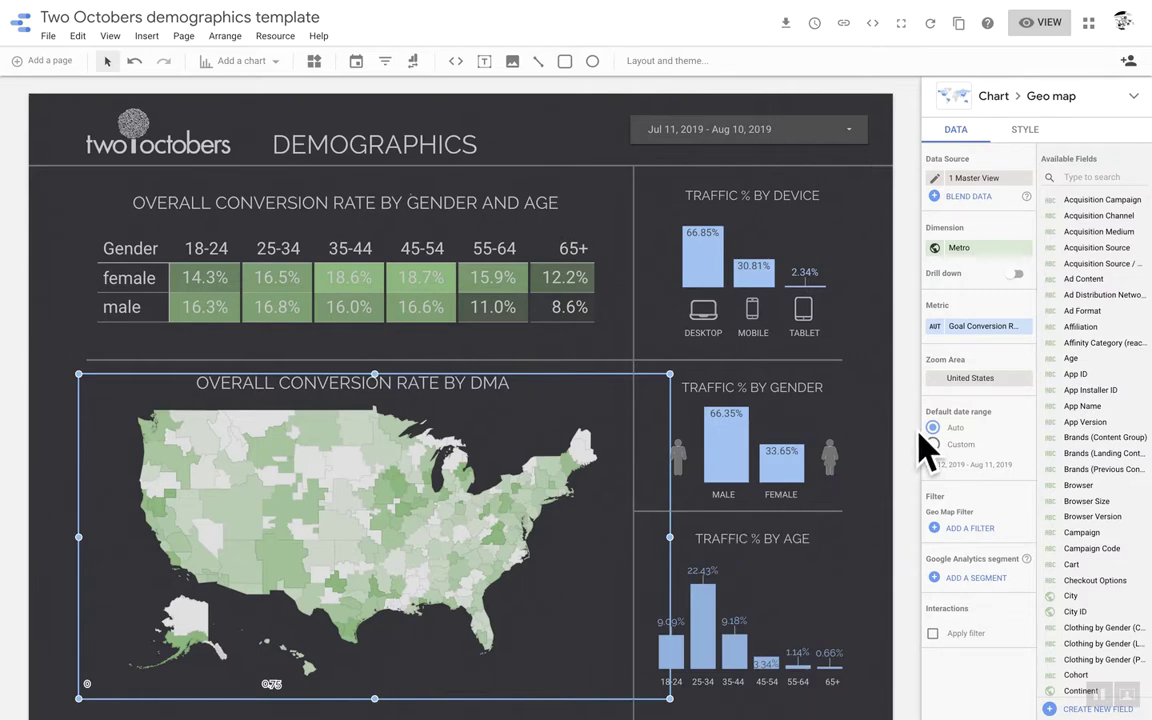
left_click(1024, 130)
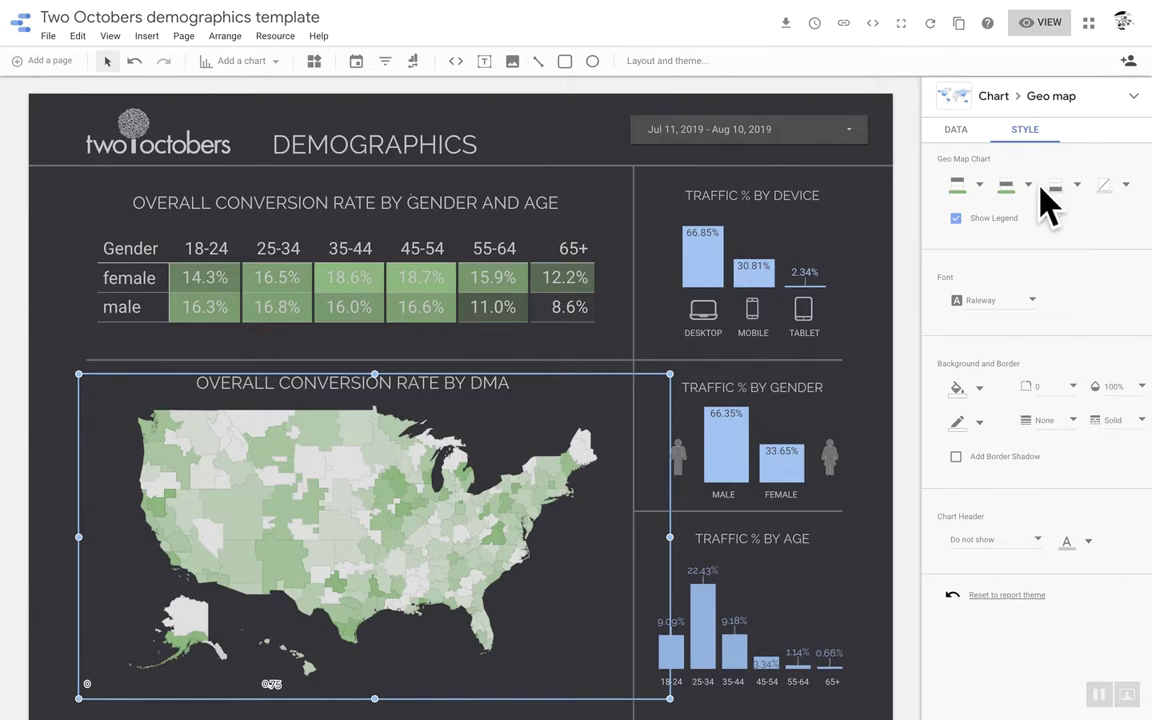
left_click(576, 139)
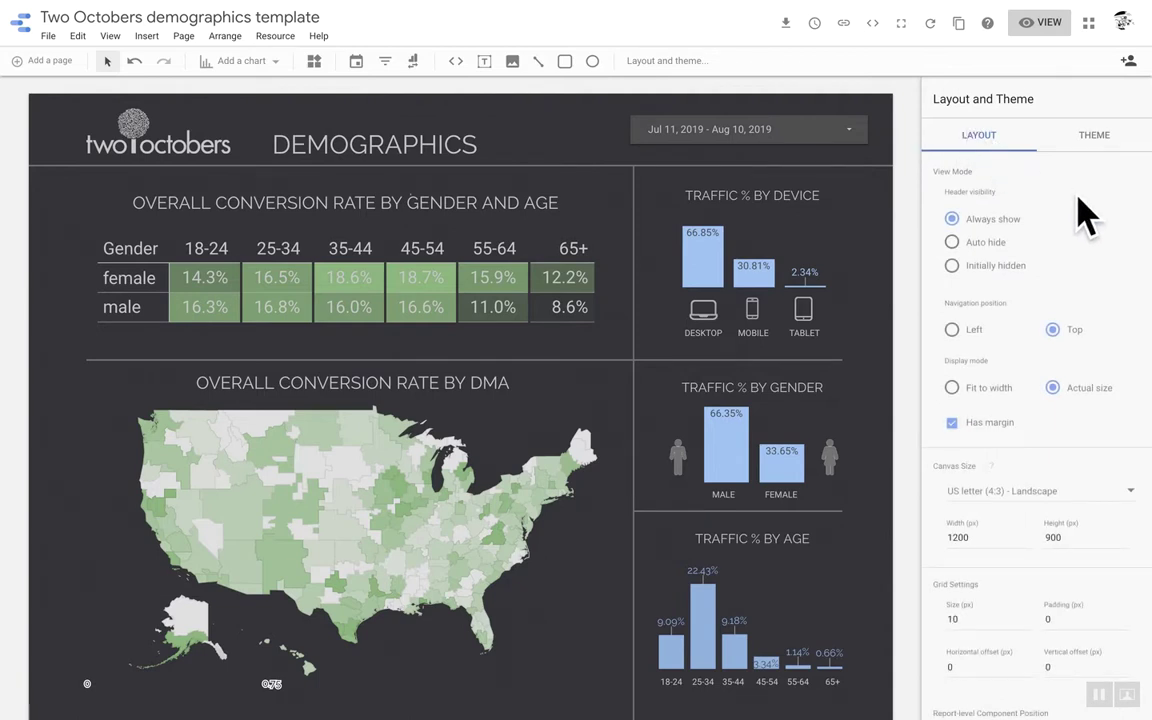
Check the report's theme settings and the colour choices available for the DMA geo map.
left_click(1094, 147)
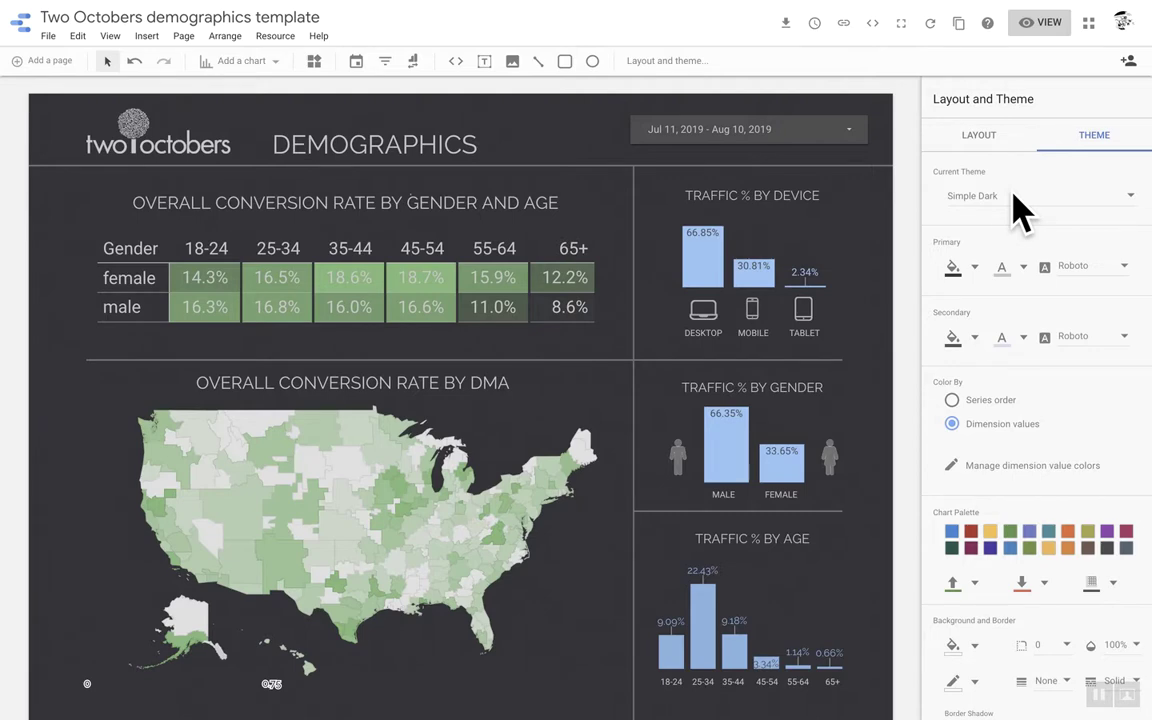
left_click(438, 491)
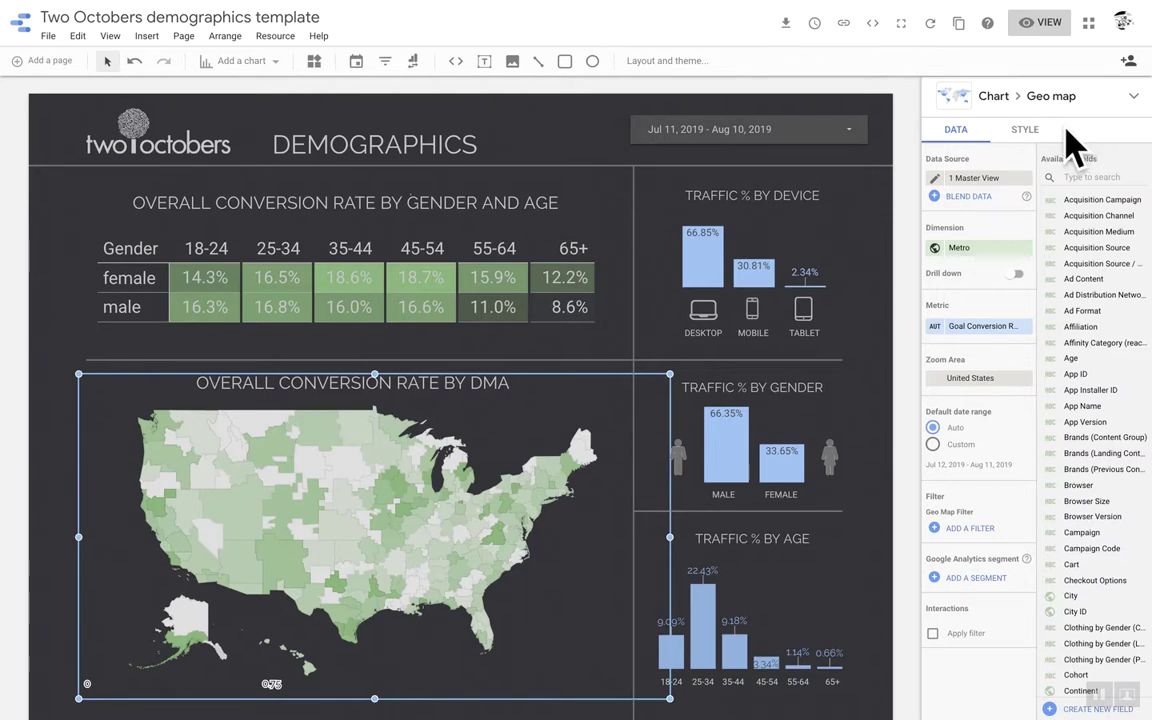
left_click(1025, 131)
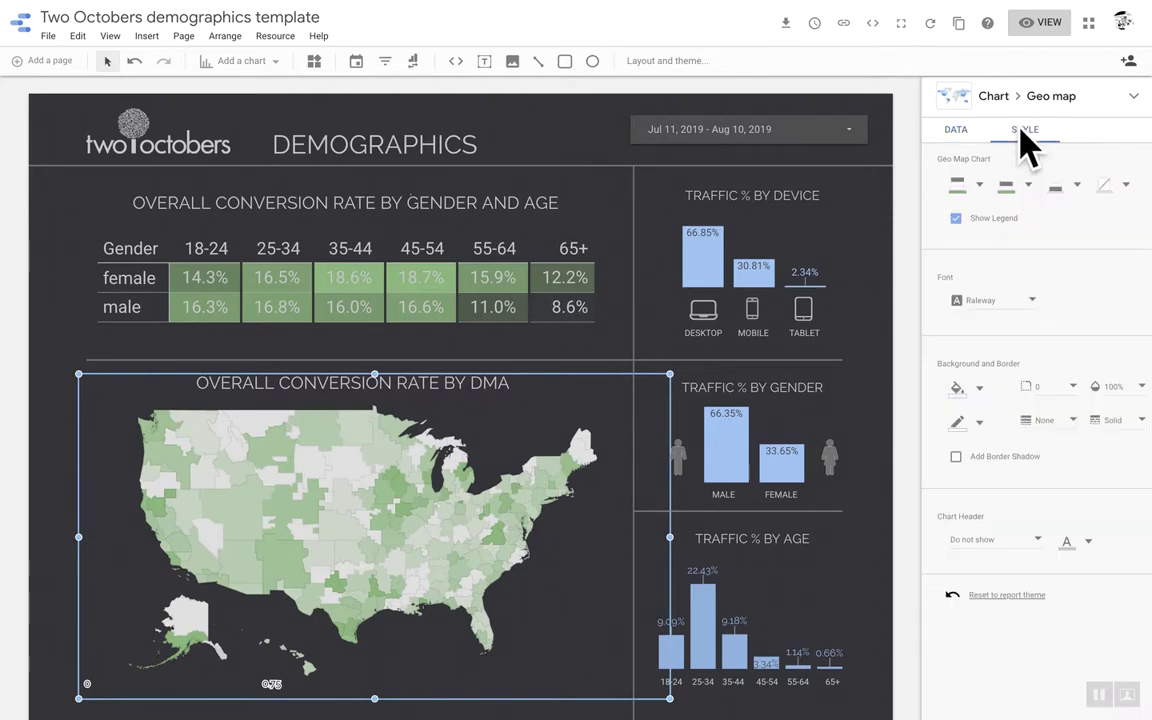
left_click(1079, 190)
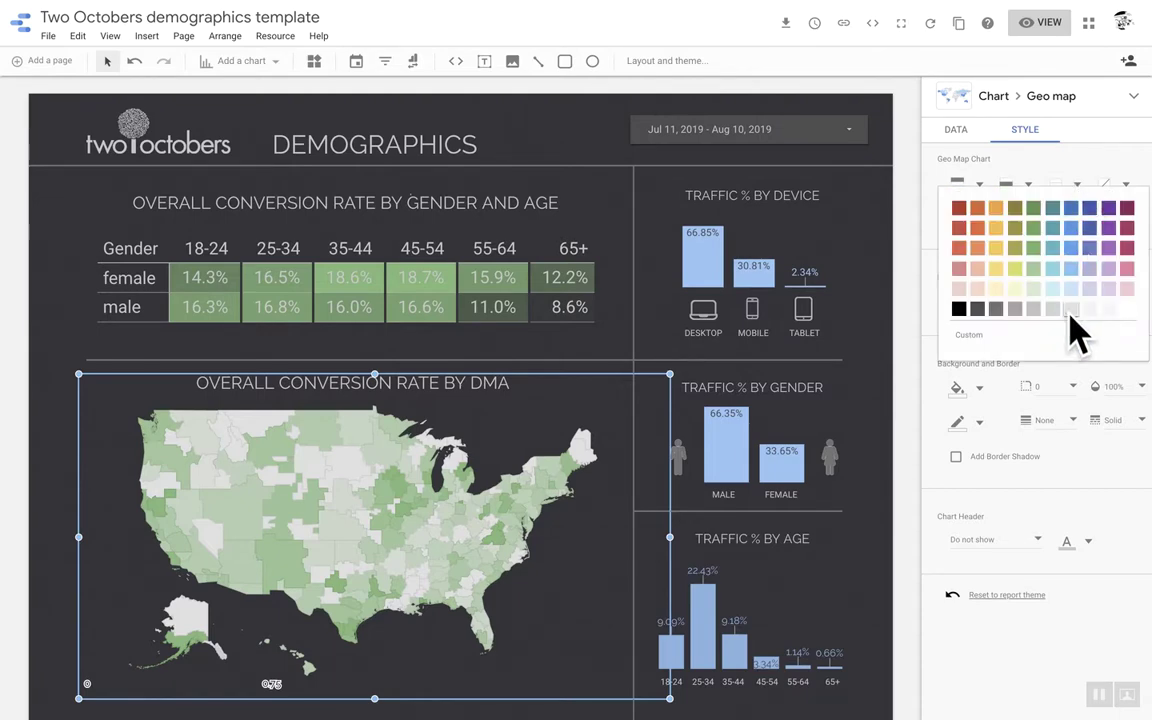
left_click(42, 344)
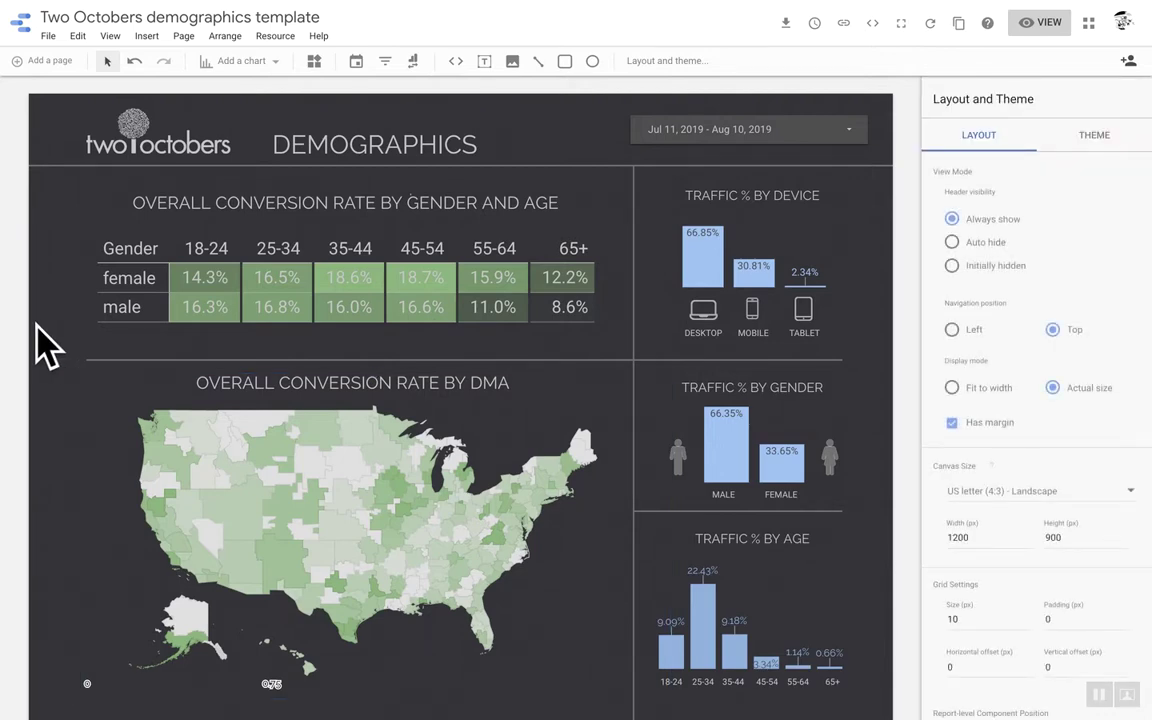
Inspect the settings of the traffic by device bar chart and the text properties of its DESKTOP label.
left_click(762, 257)
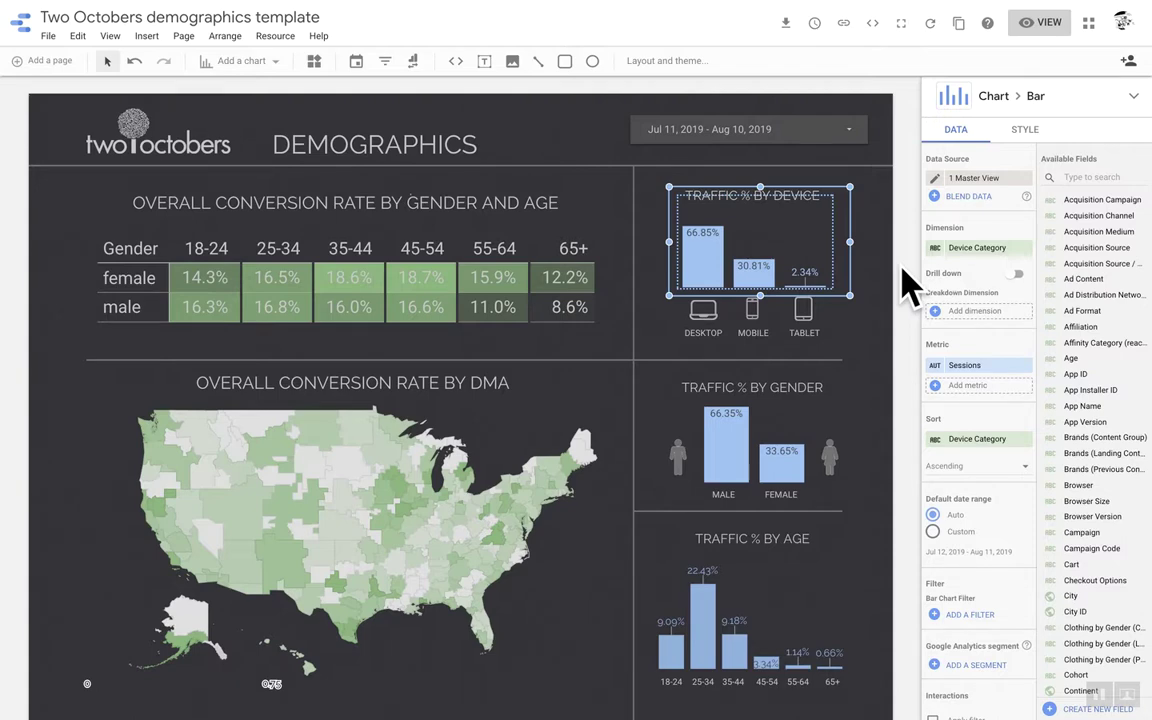
left_click(712, 336)
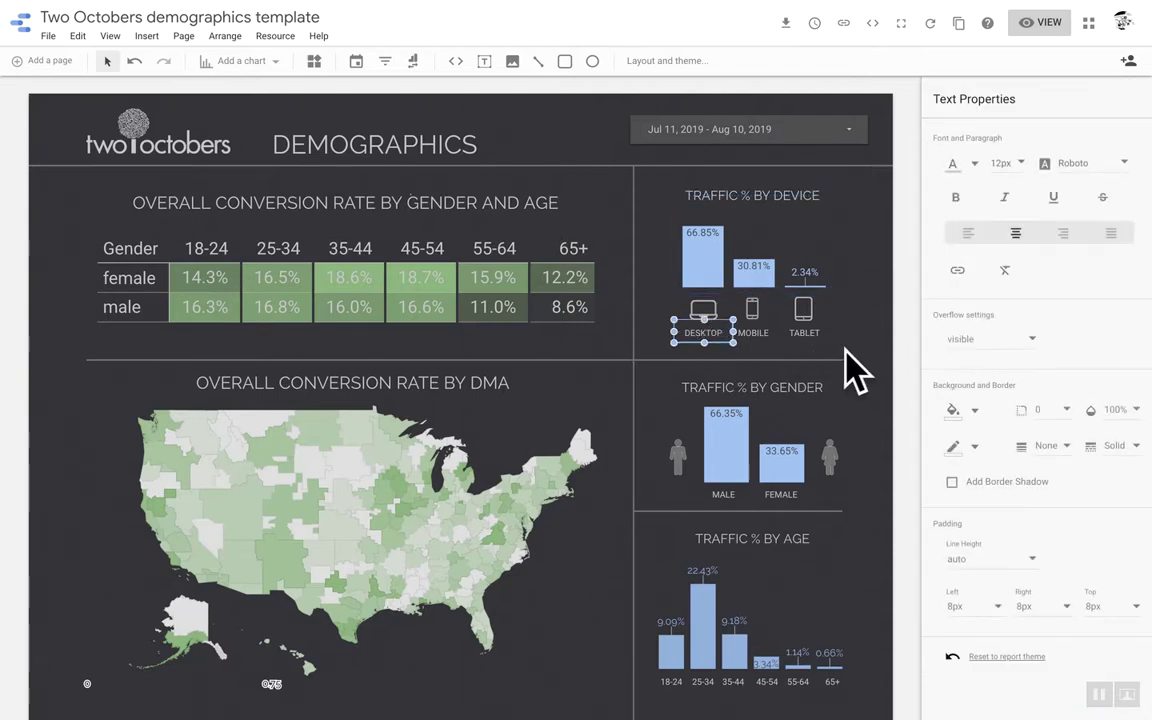
left_click(700, 260)
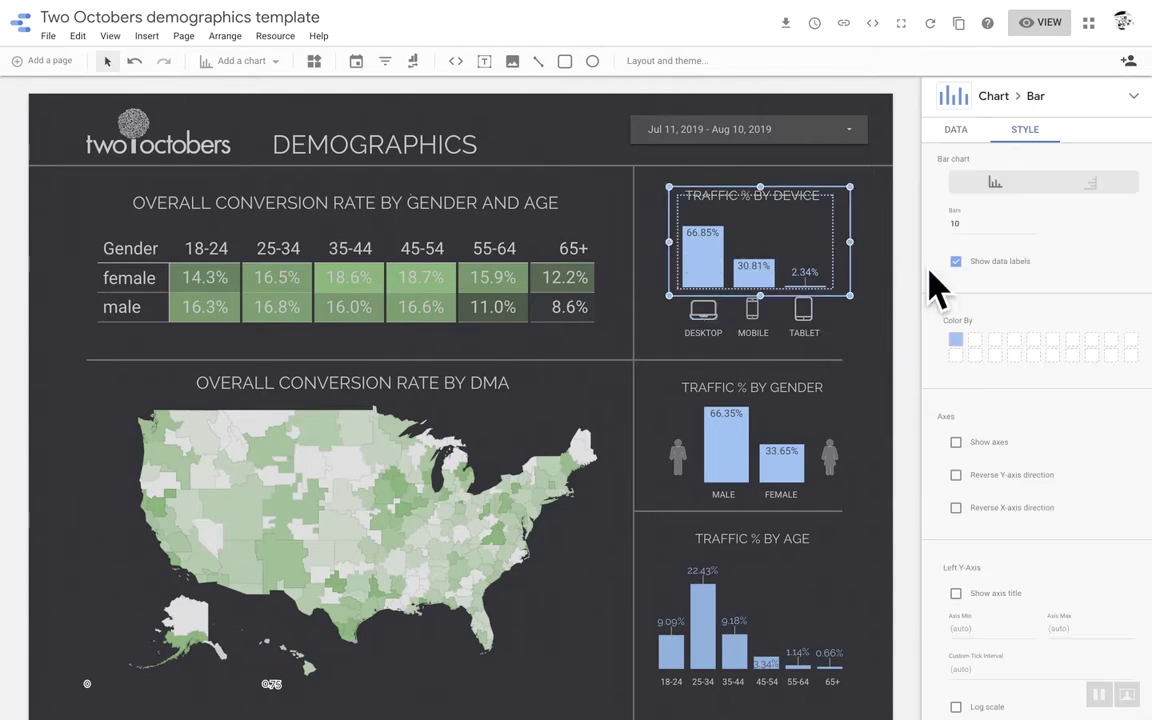
Set the comparison calculation of the device bar chart's Sessions metric to Percent of total.
left_click(956, 139)
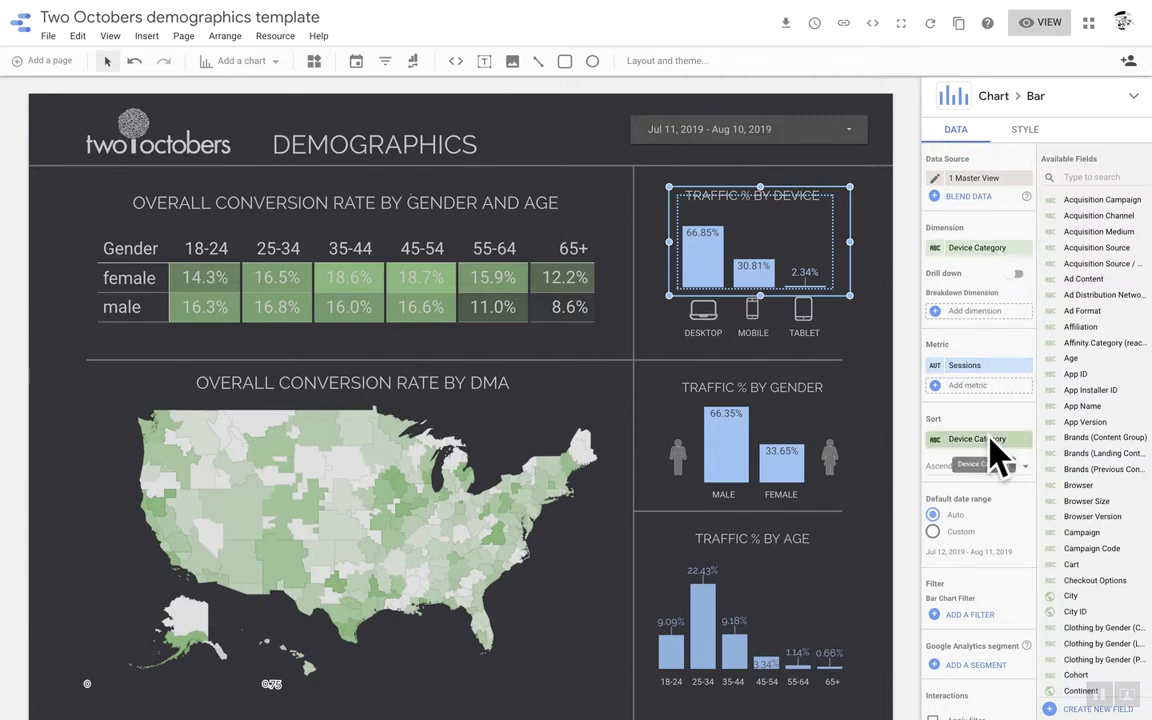
left_click(937, 368)
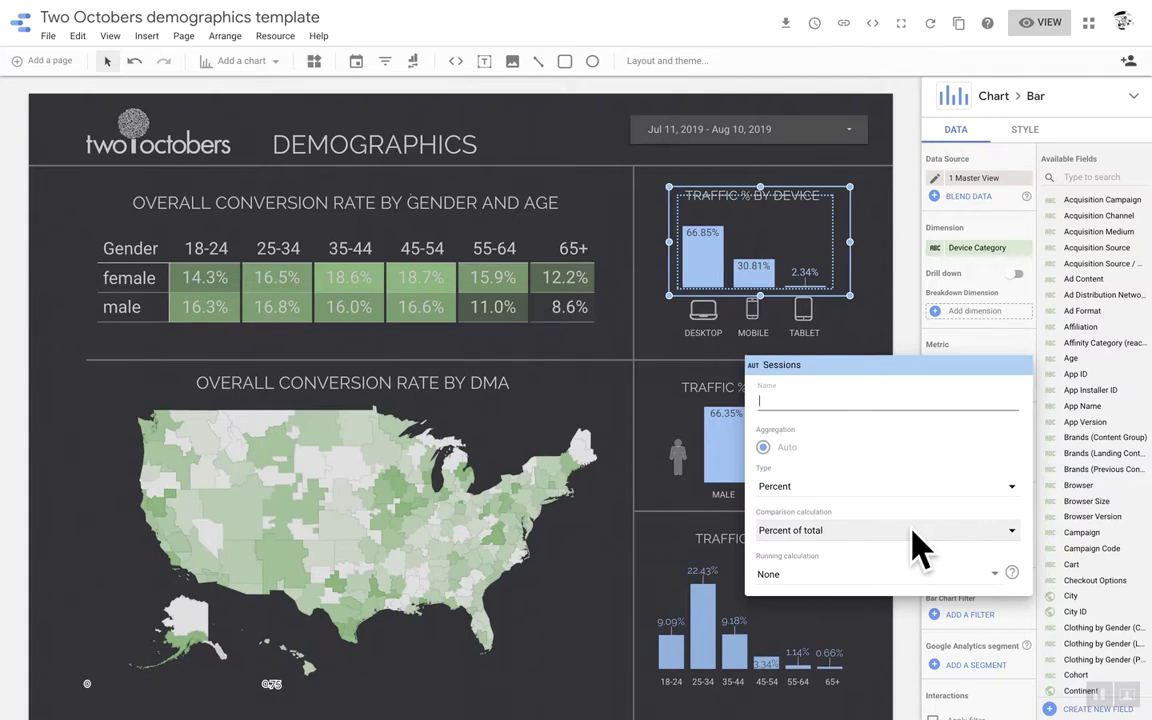
left_click(1010, 540)
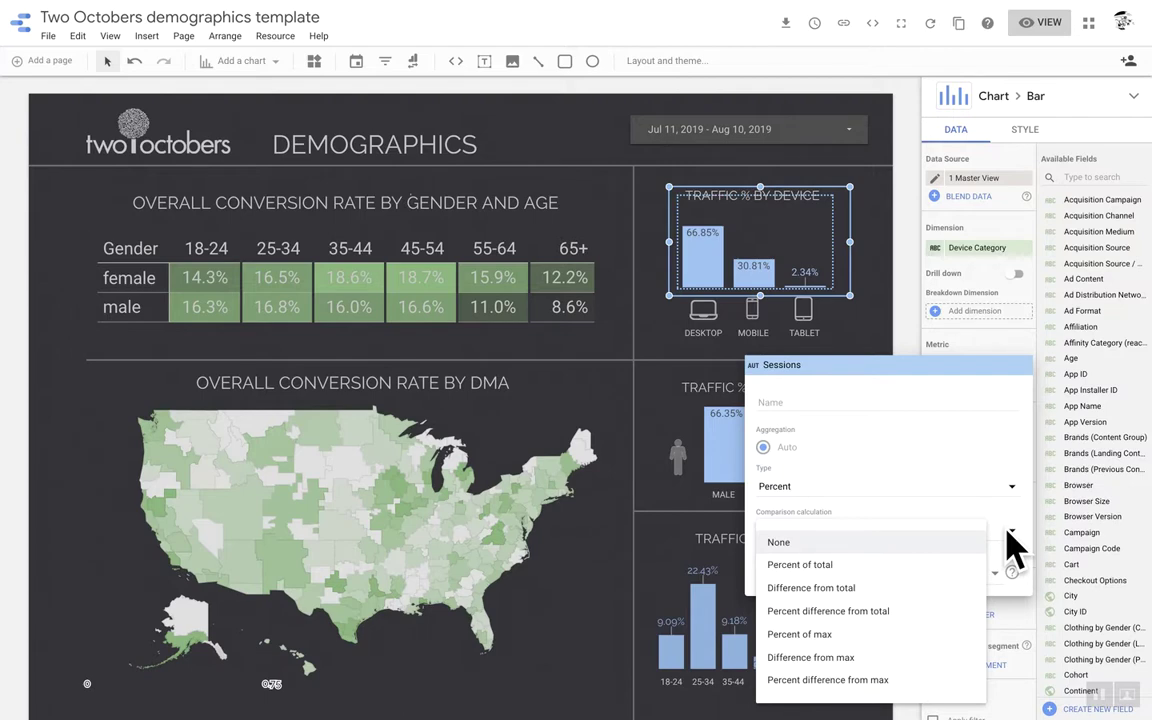
left_click(874, 563)
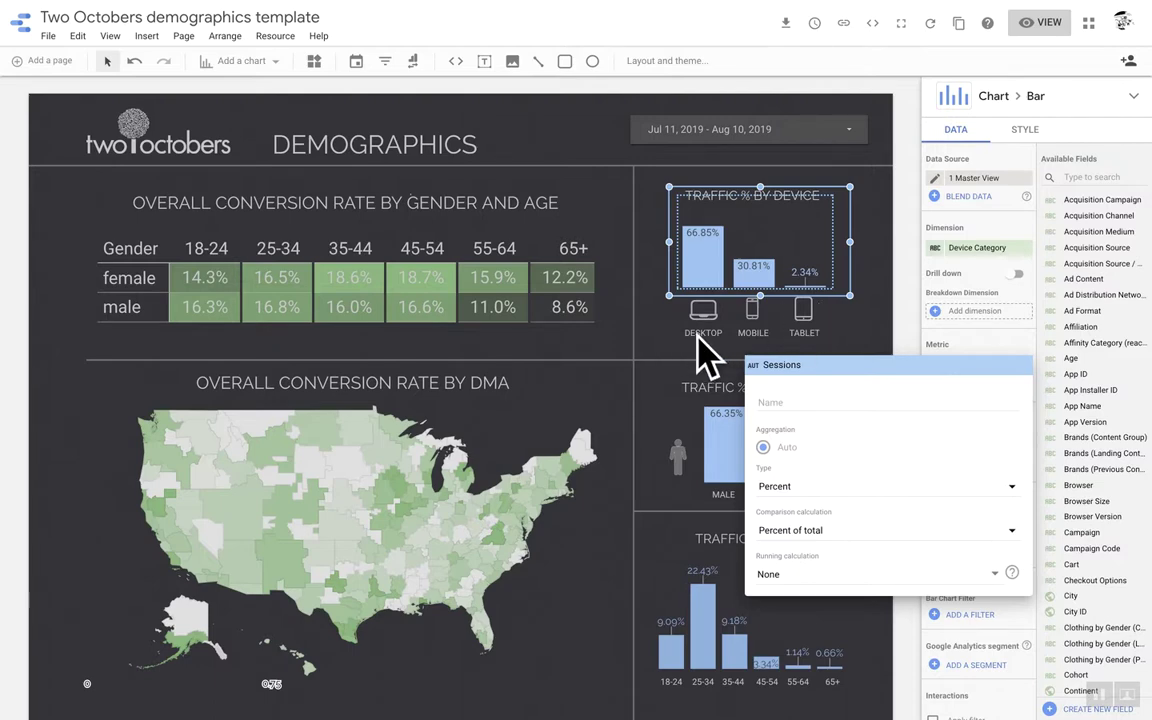
left_click(659, 338)
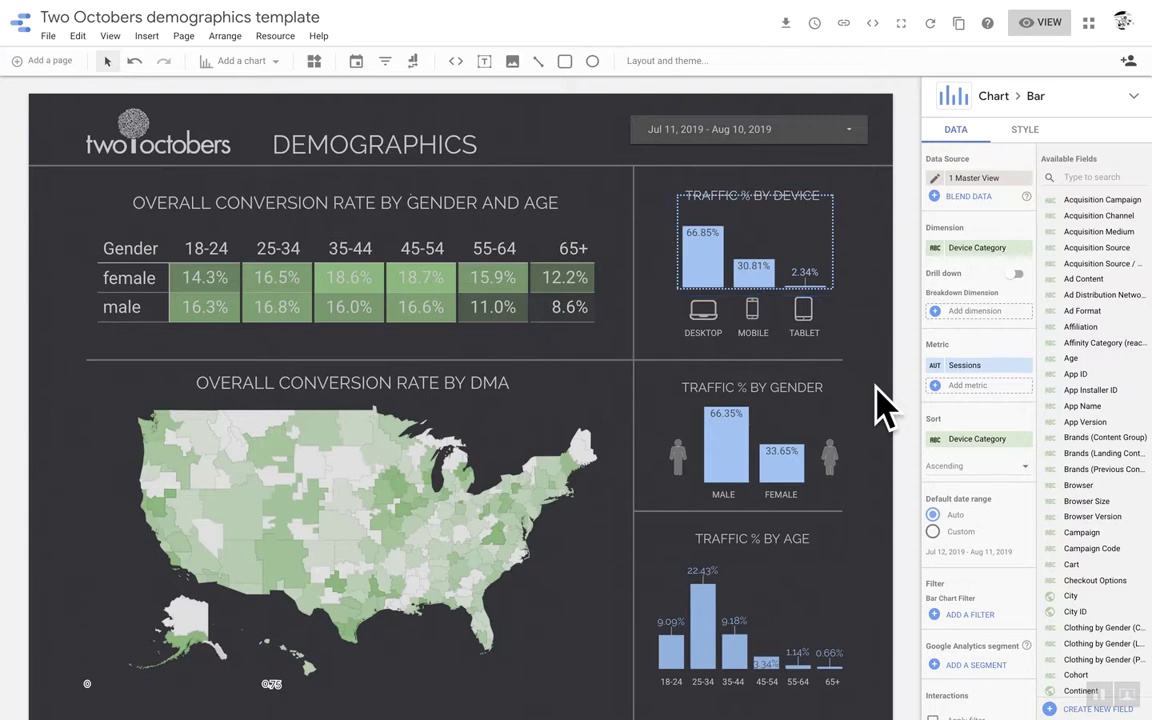
left_click(880, 405)
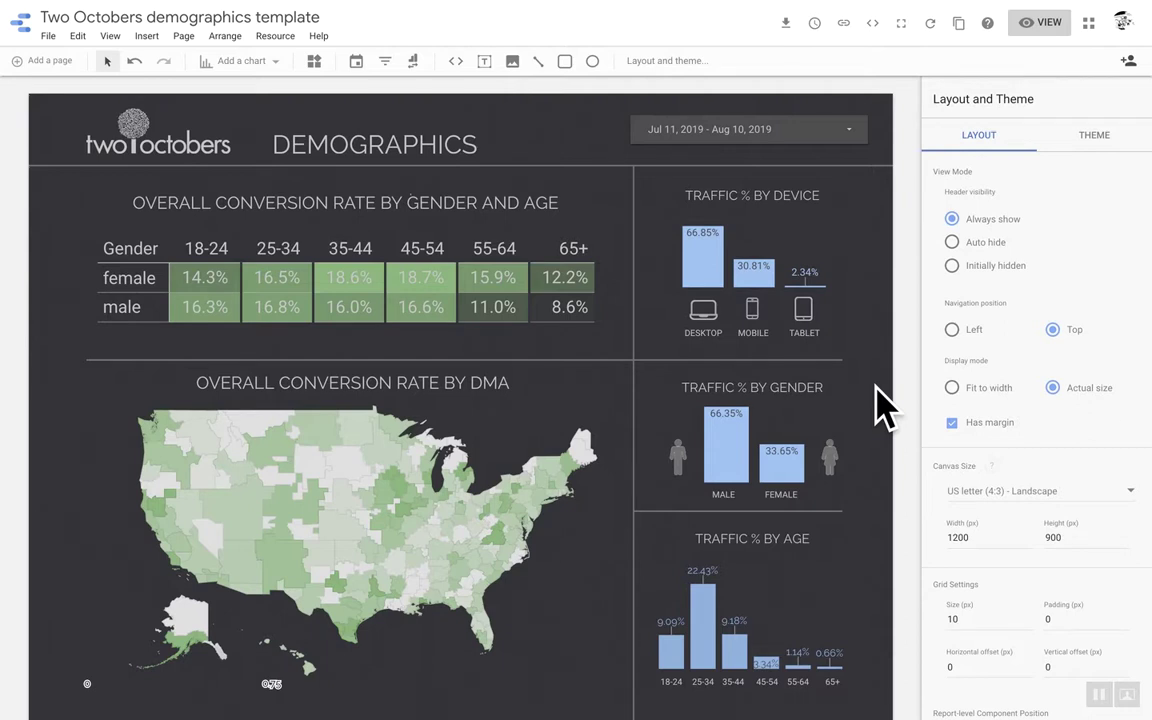
Check the device bar chart's sort setting and inspect the separate DESKTOP, MOBILE and TABLET text labels.
left_click(717, 272)
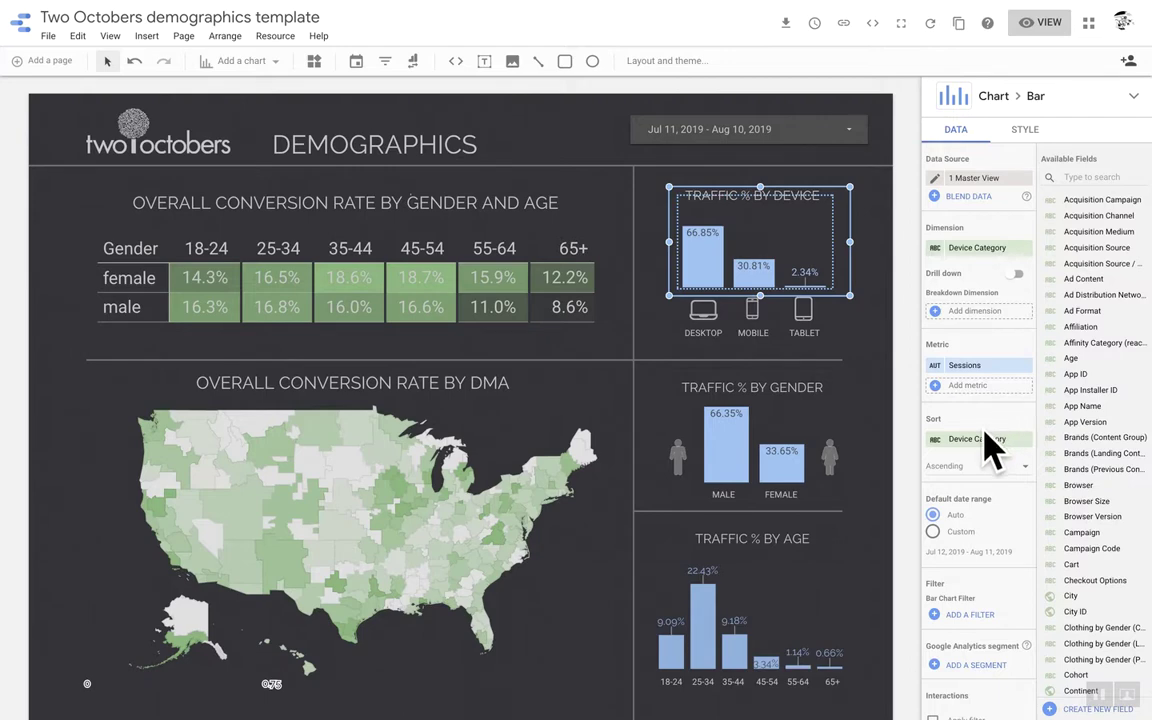
left_click(704, 338)
left_click(758, 332)
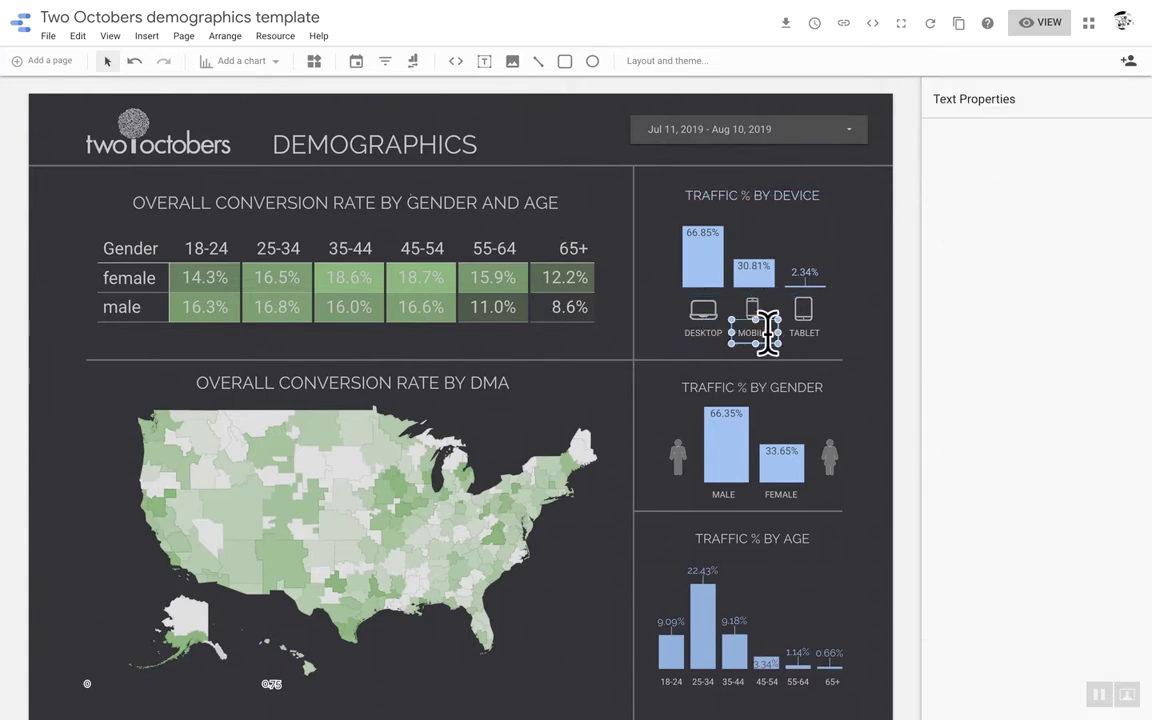
left_click(809, 333)
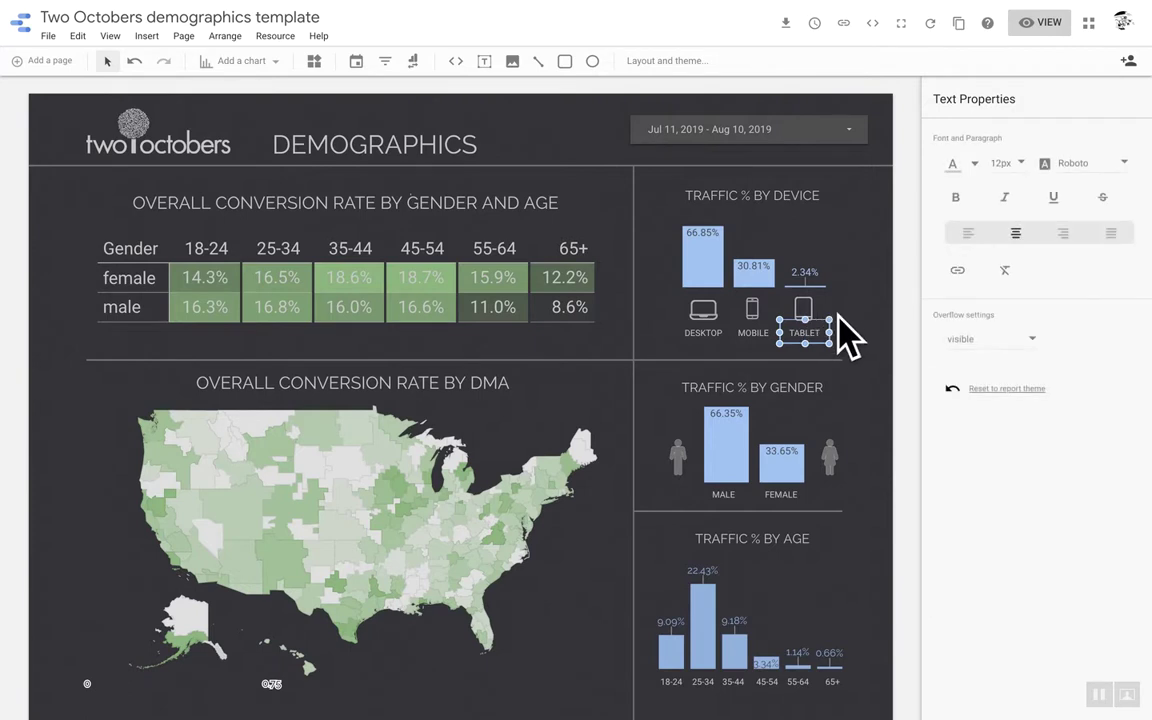
Inspect the image properties of the laptop, phone and tablet icons under the traffic by device bar chart.
key("ctrl+shift+e")
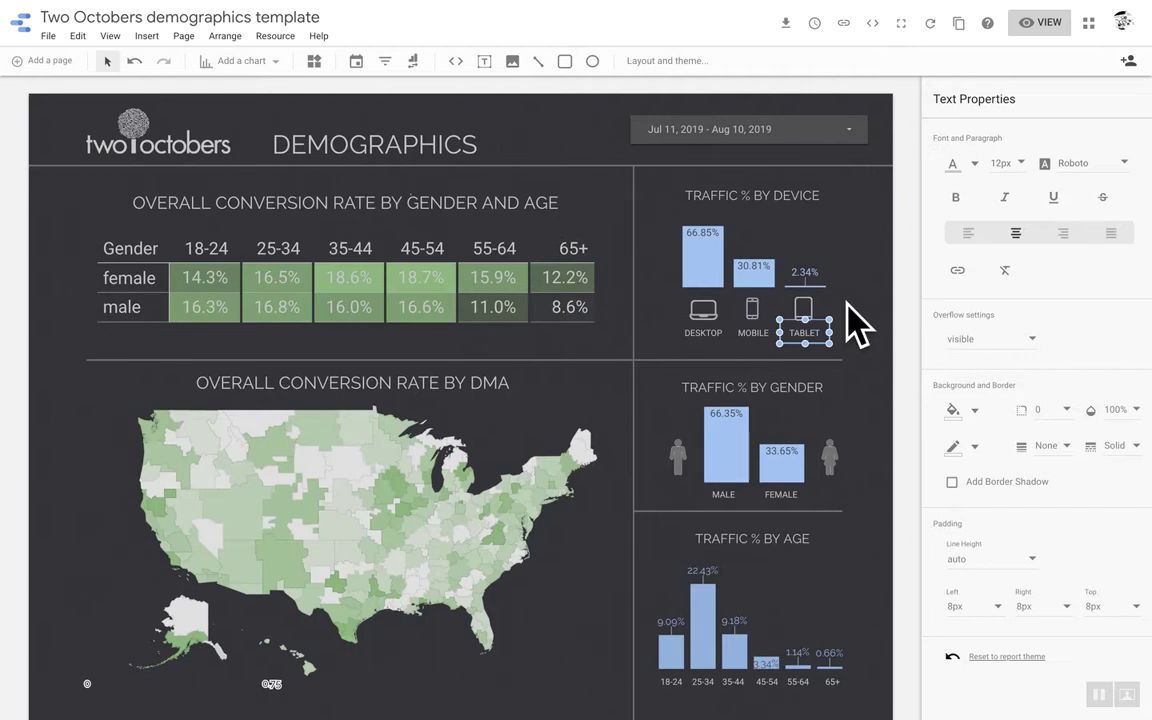
left_click(852, 322)
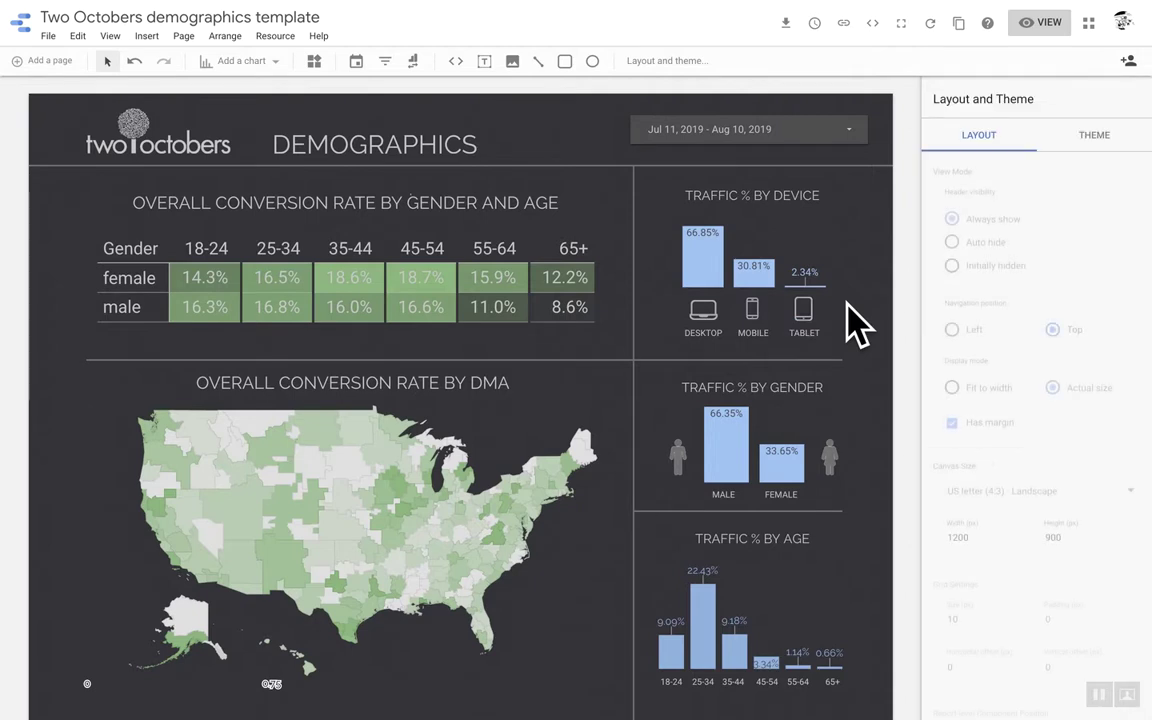
left_click(700, 312)
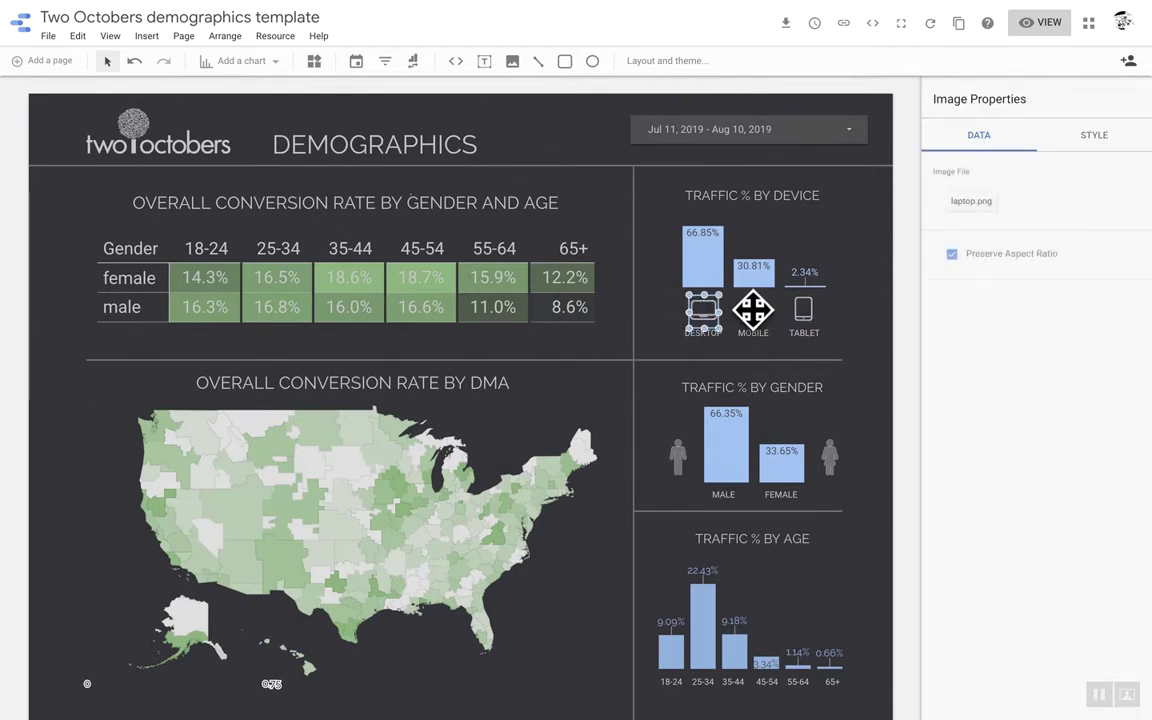
left_click(752, 311)
left_click(805, 312)
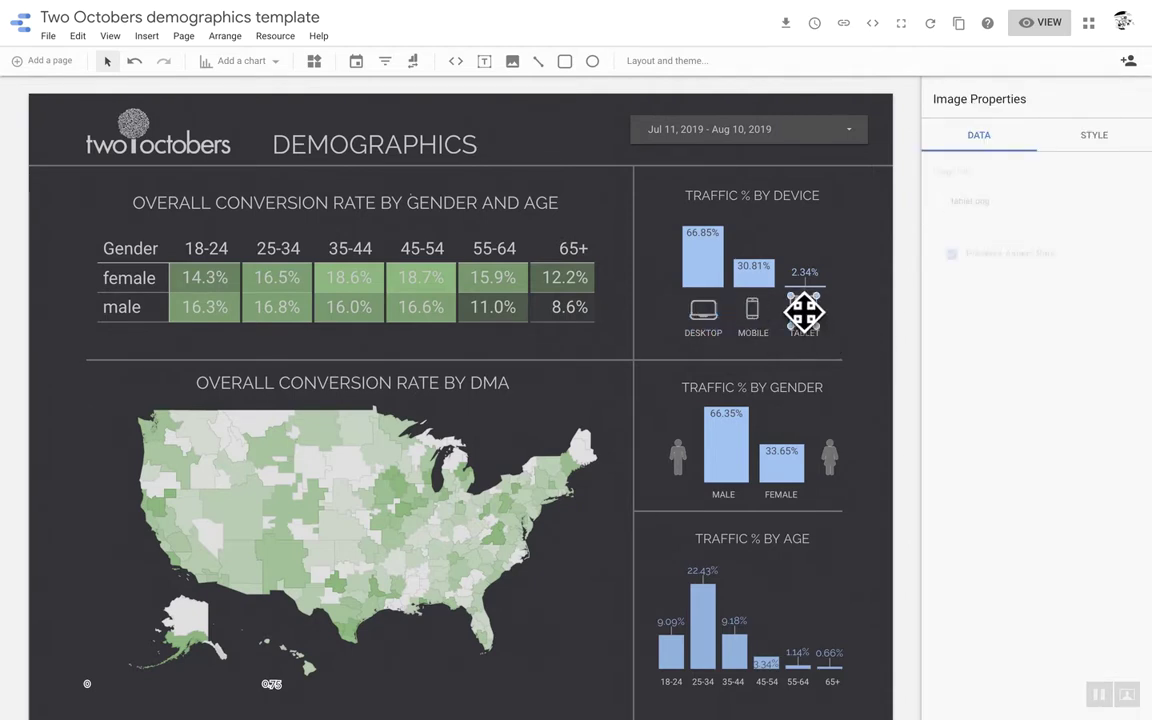
left_click(869, 375)
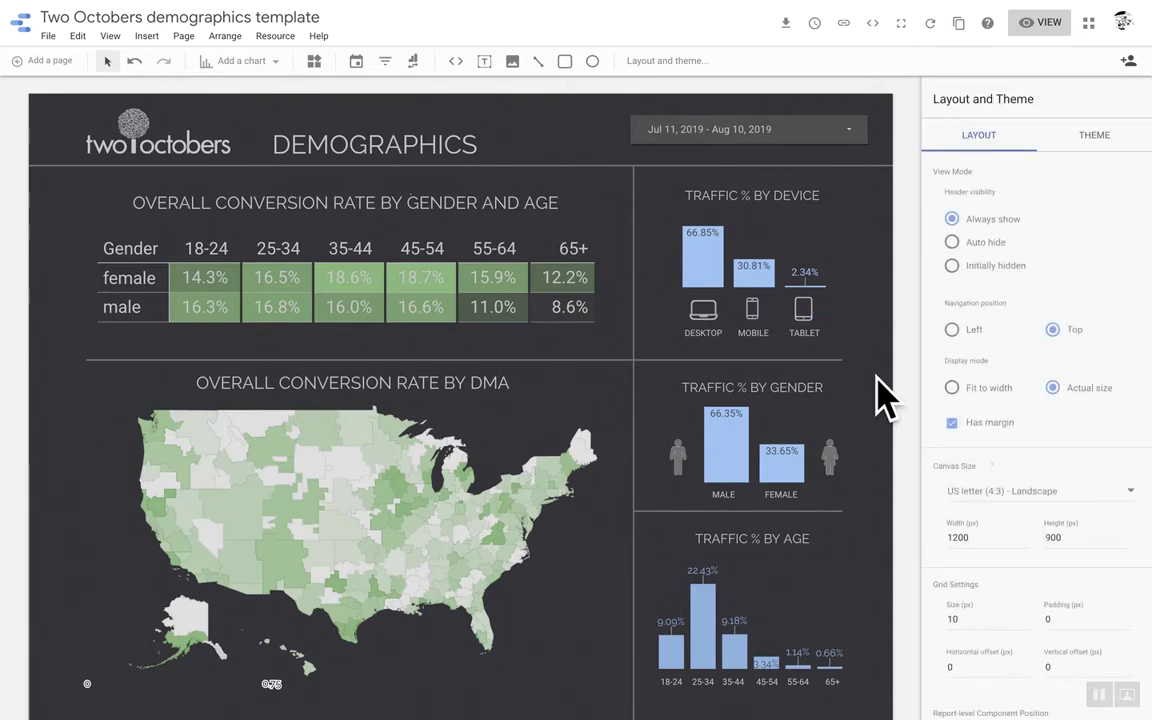
Inspect the traffic by gender bar chart's Sessions metric calculation and its sort, filter and interaction settings.
scroll(878, 380, "down", 1)
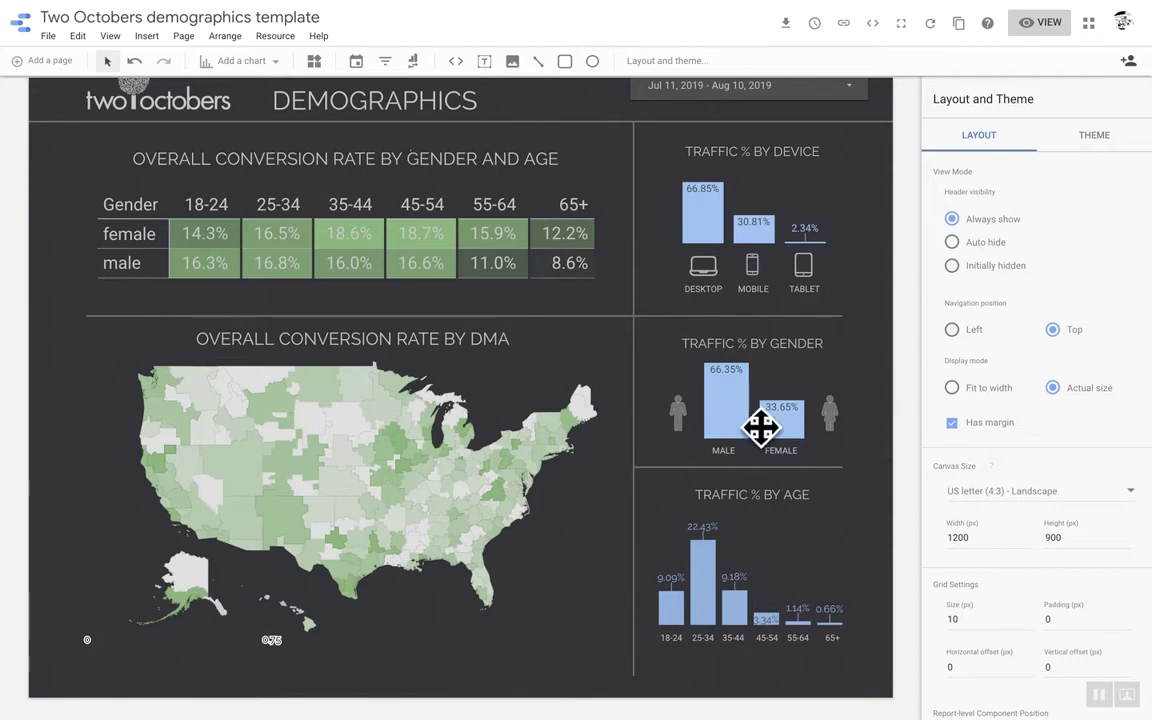
left_click(728, 409)
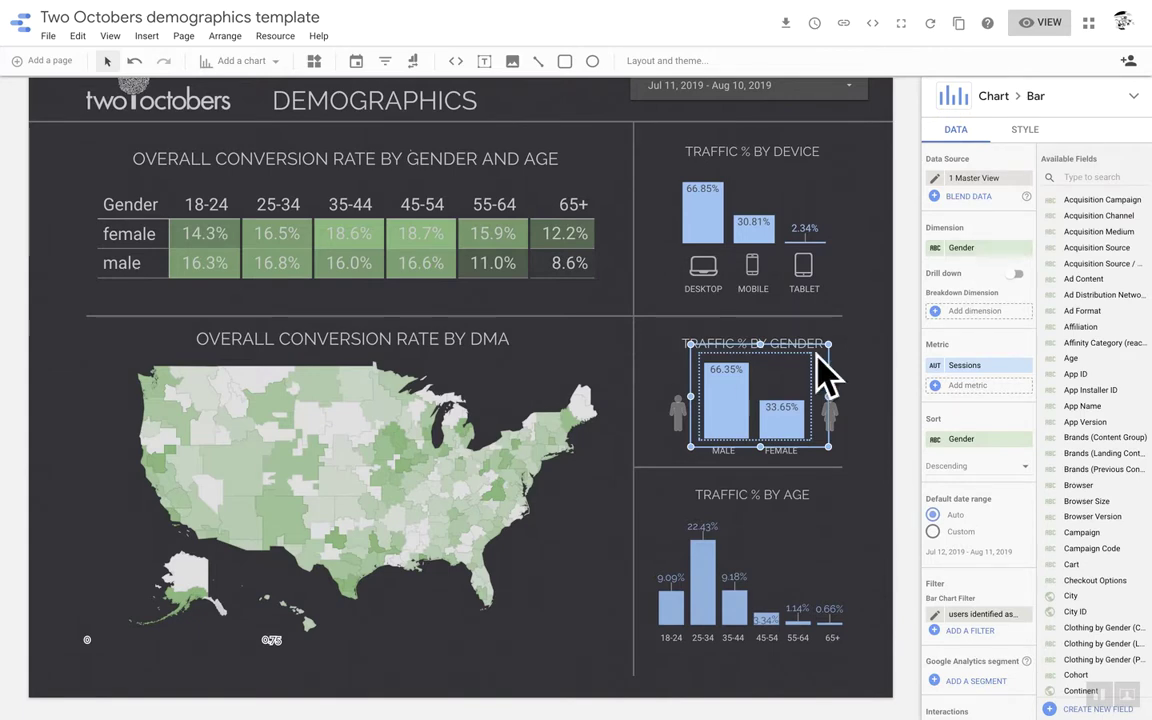
left_click(930, 366)
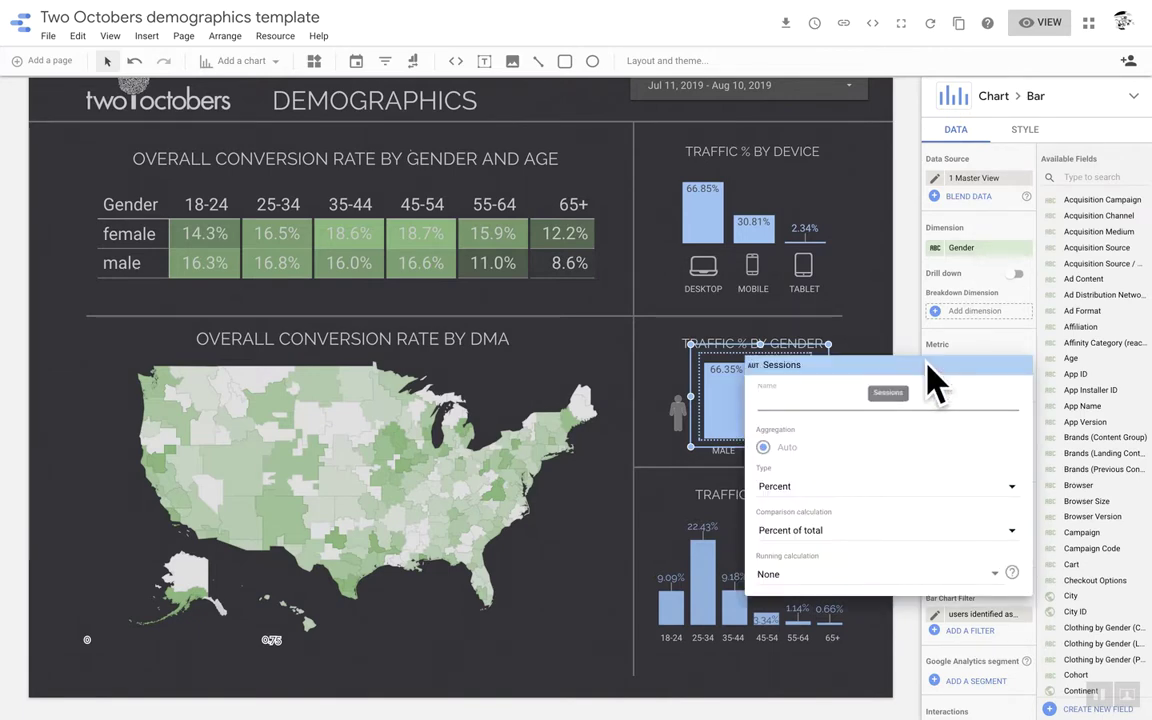
left_click(646, 441)
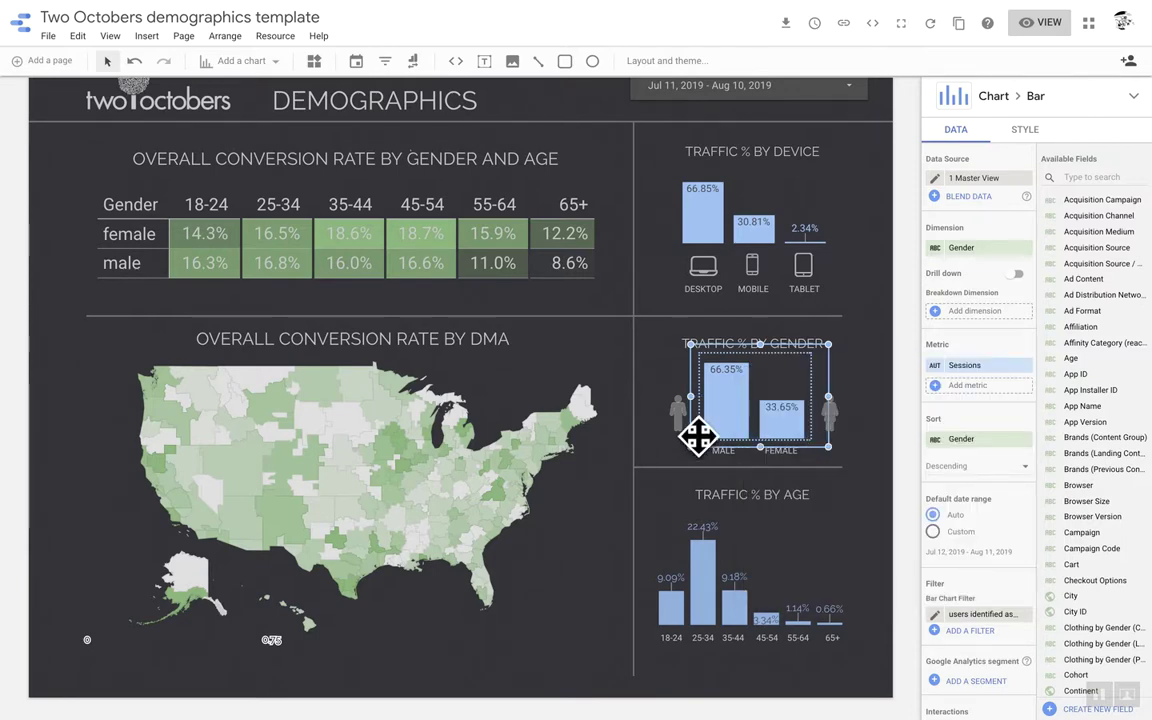
scroll(992, 505, "down", 5)
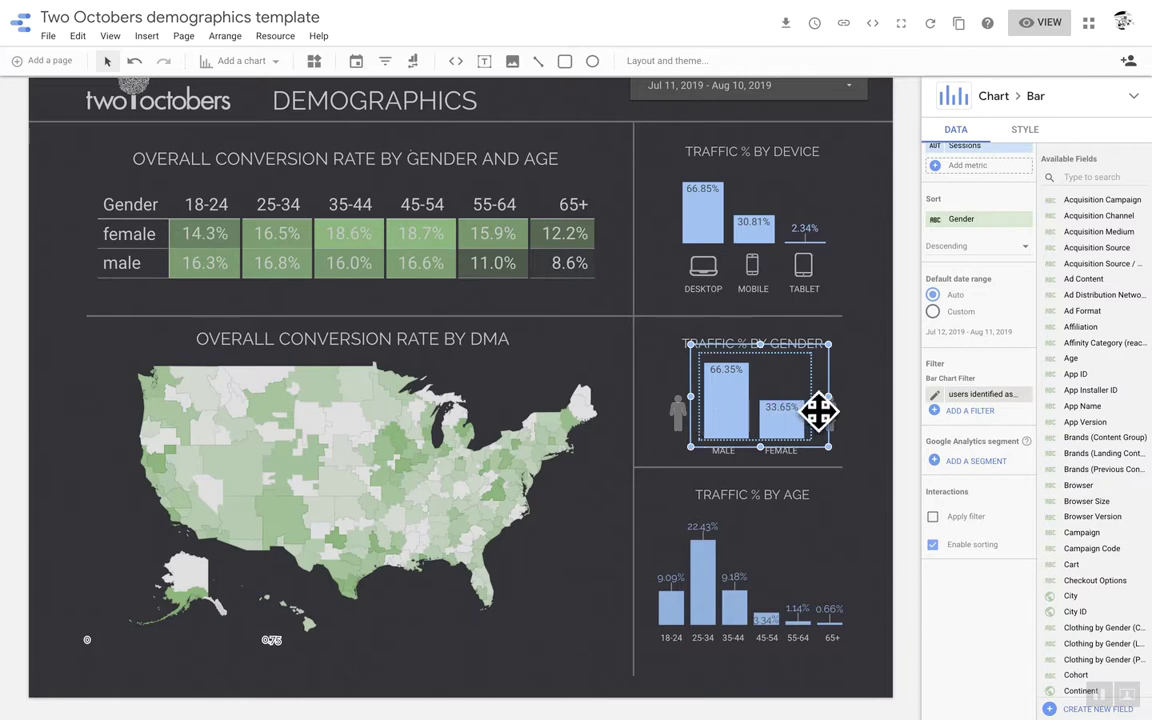
left_click(865, 425)
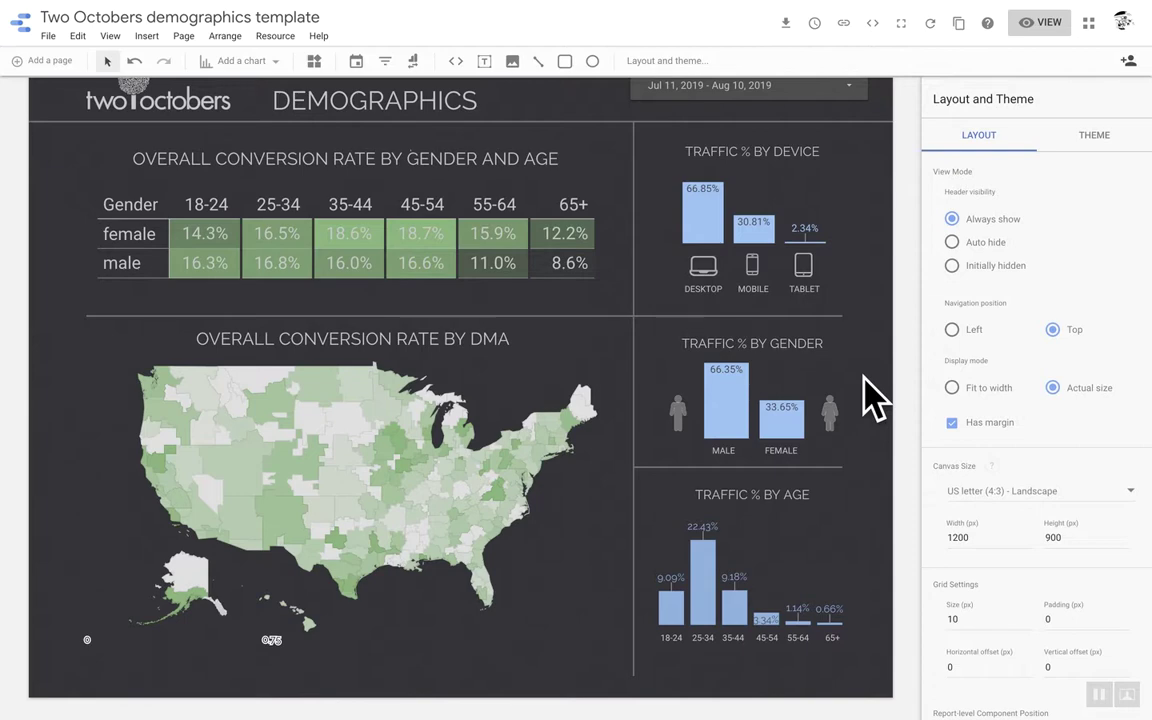
Review the definition of the "users identified as male or female" filter on the traffic by gender bar chart.
left_click(734, 405)
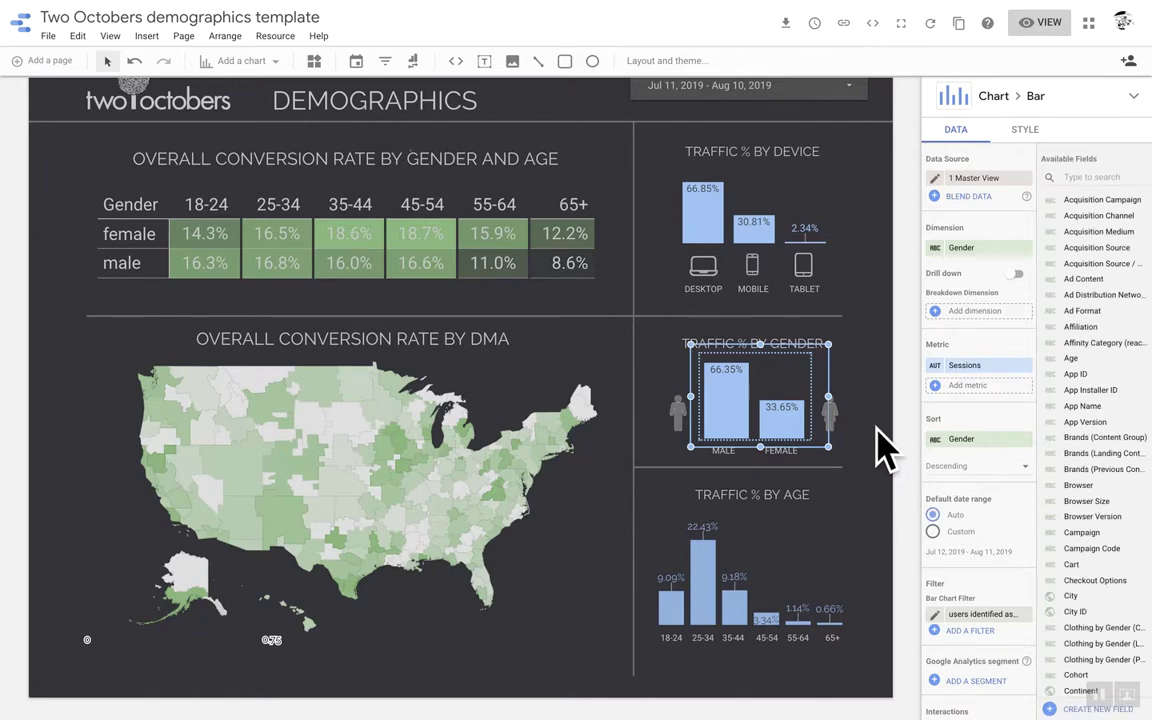
left_click(935, 616)
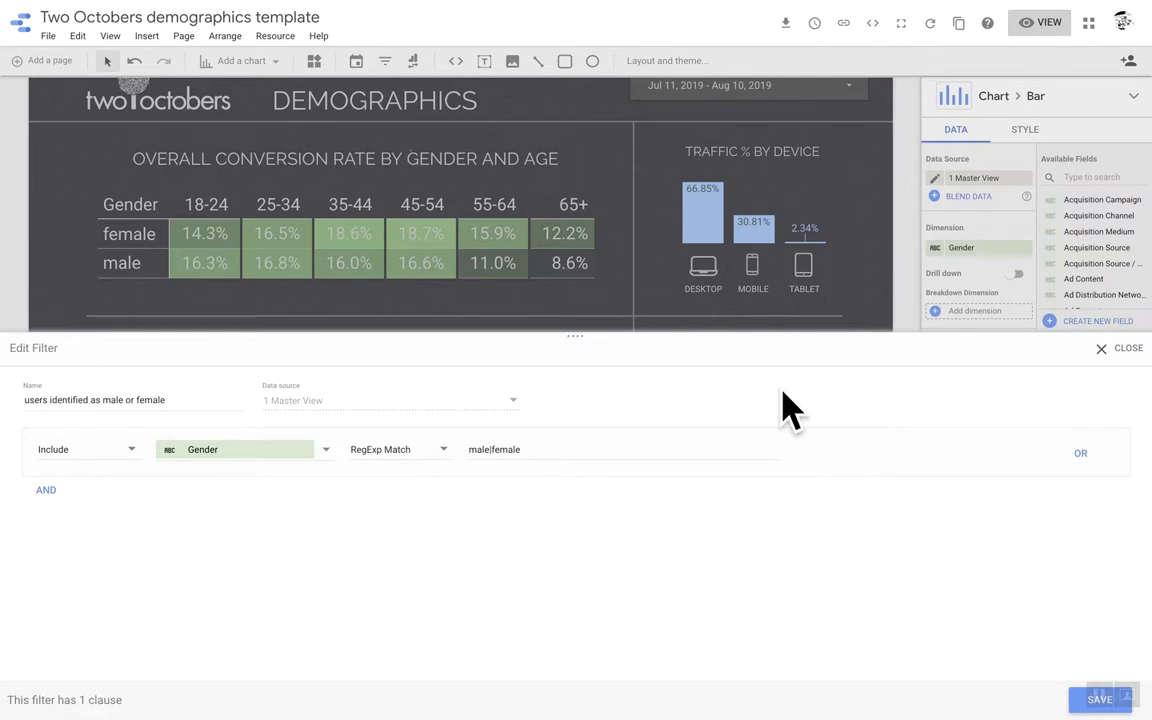
left_click(1118, 348)
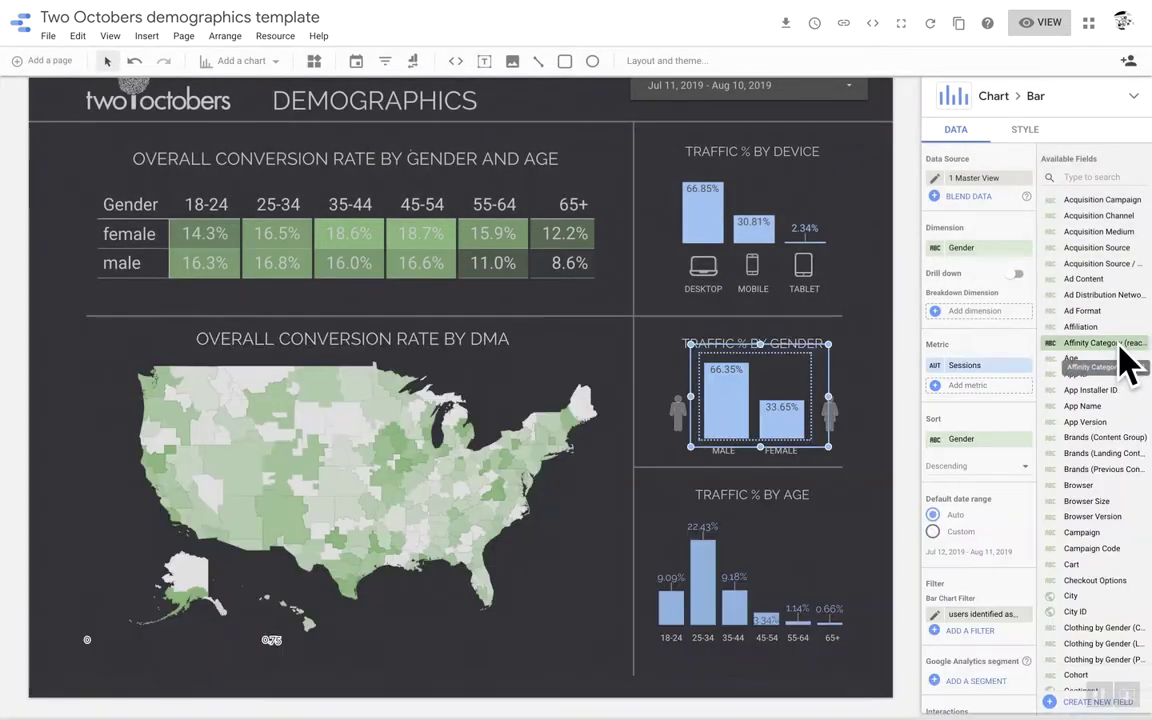
left_click(856, 463)
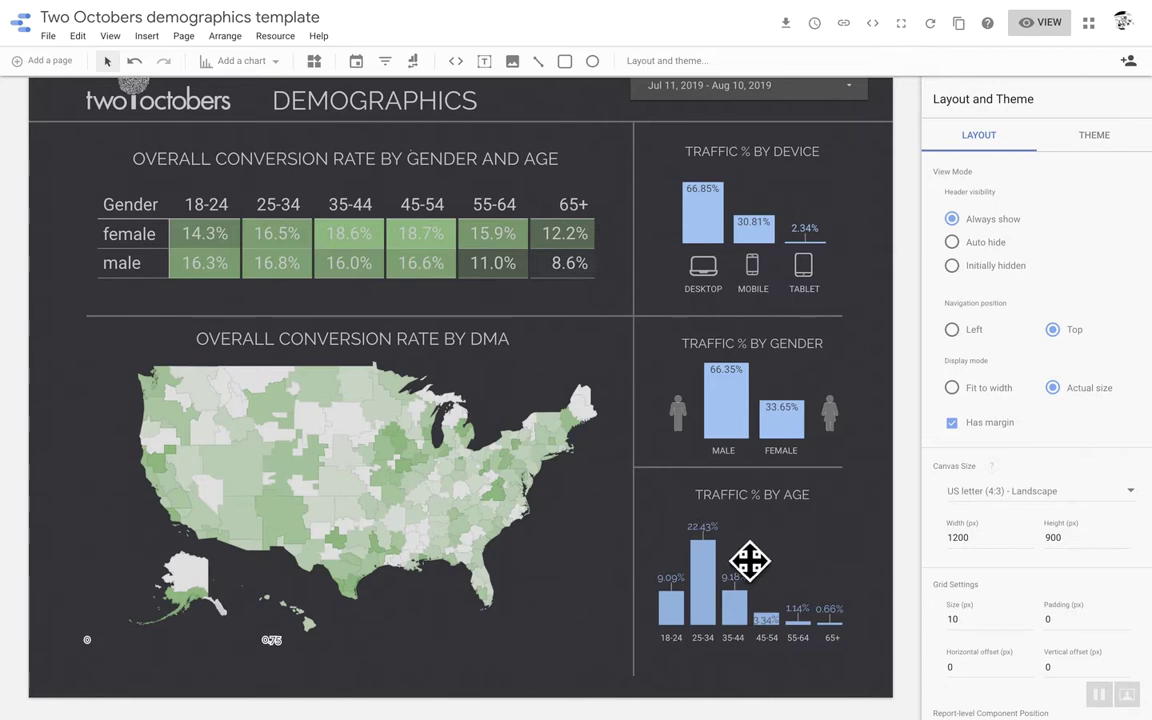
Apply the existing "users identified as male or female" filter to the traffic by age bar chart.
left_click(704, 600)
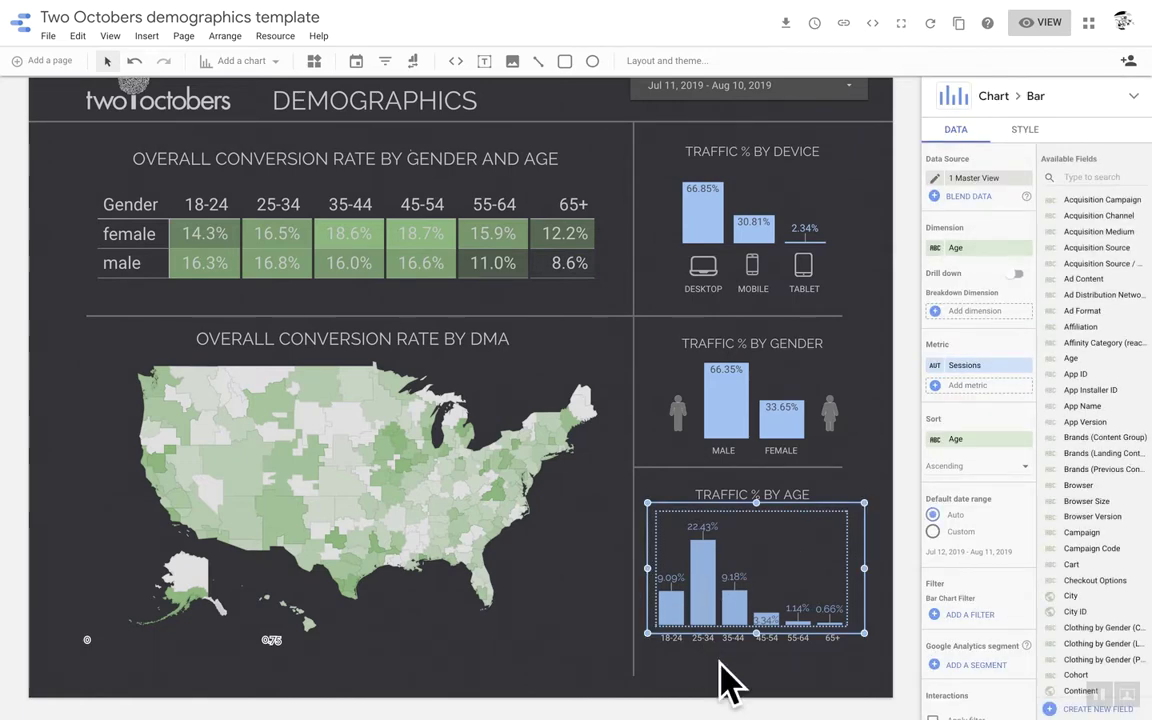
scroll(985, 628, "down", 5)
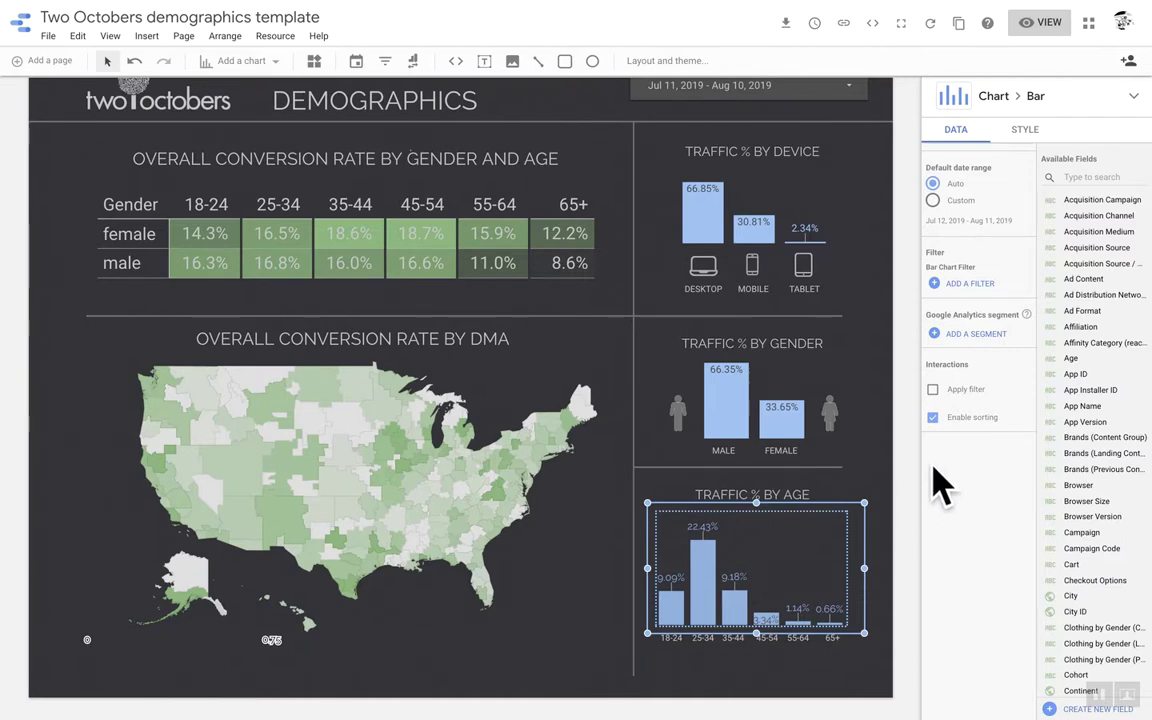
scroll(942, 483, "up", 1)
scroll(935, 478, "up", 1)
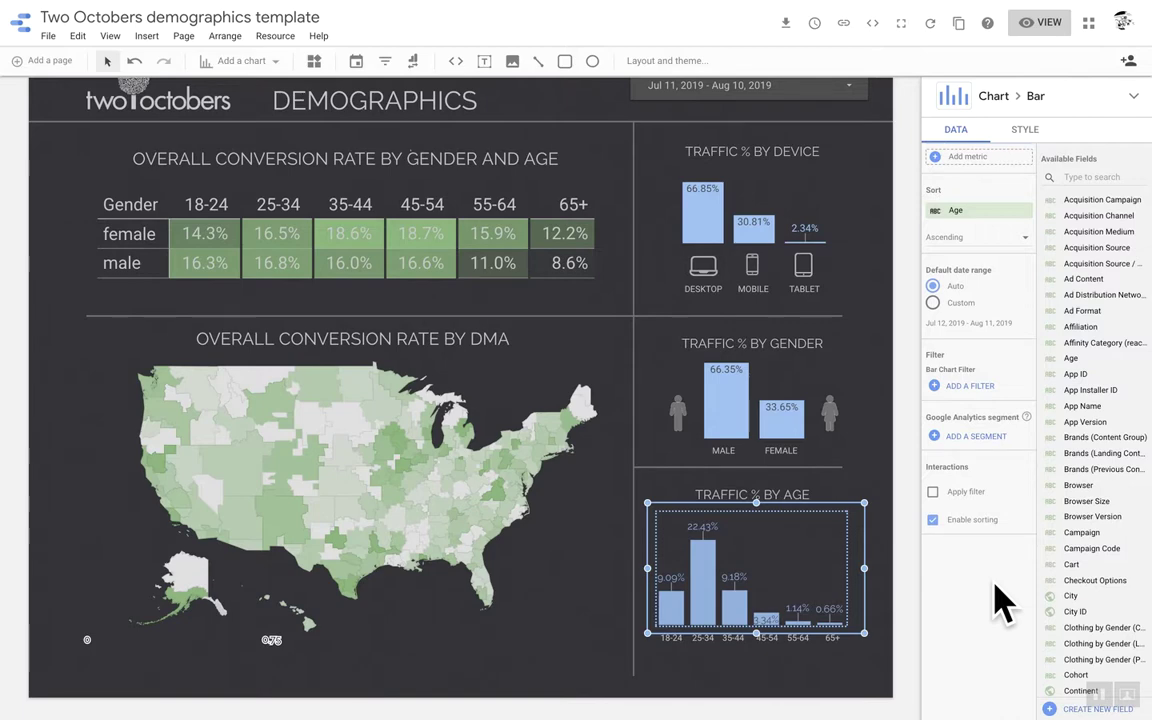
left_click(952, 387)
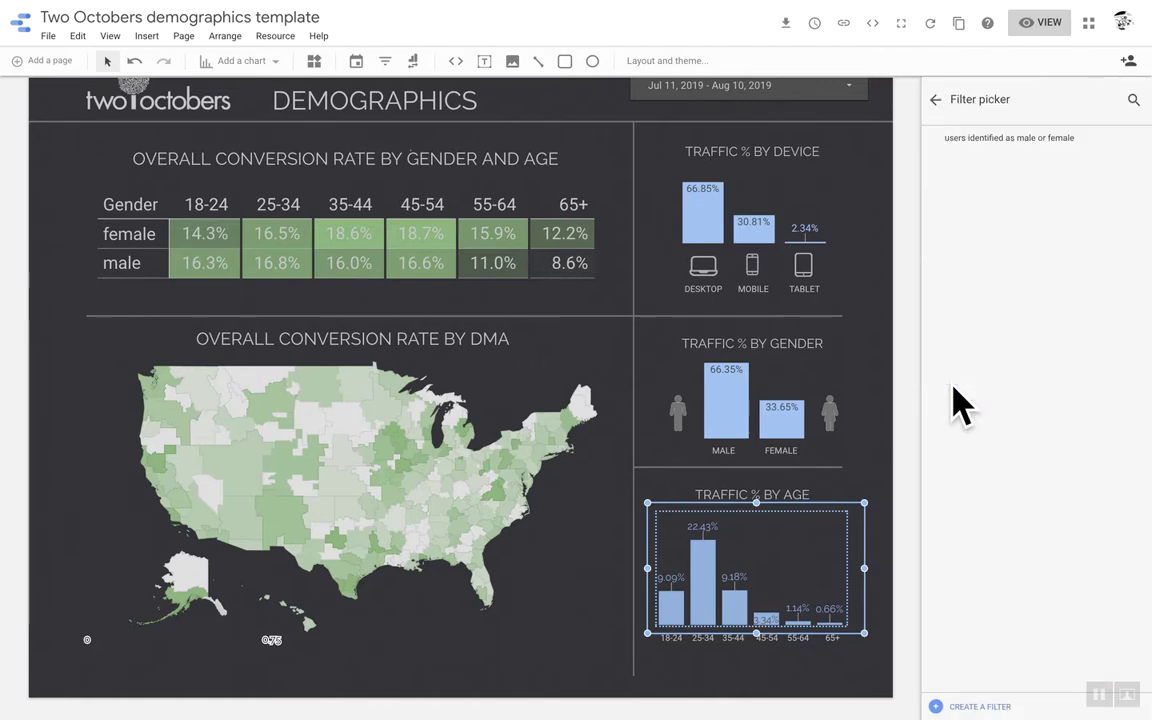
left_click(1010, 140)
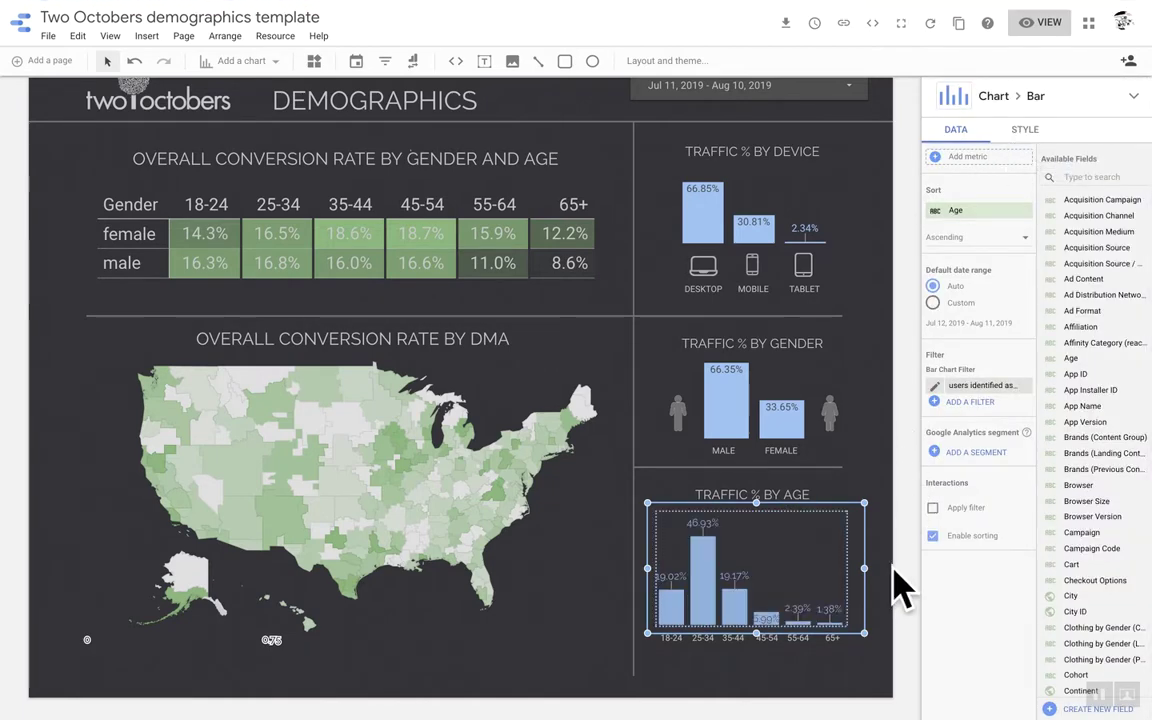
left_click(883, 593)
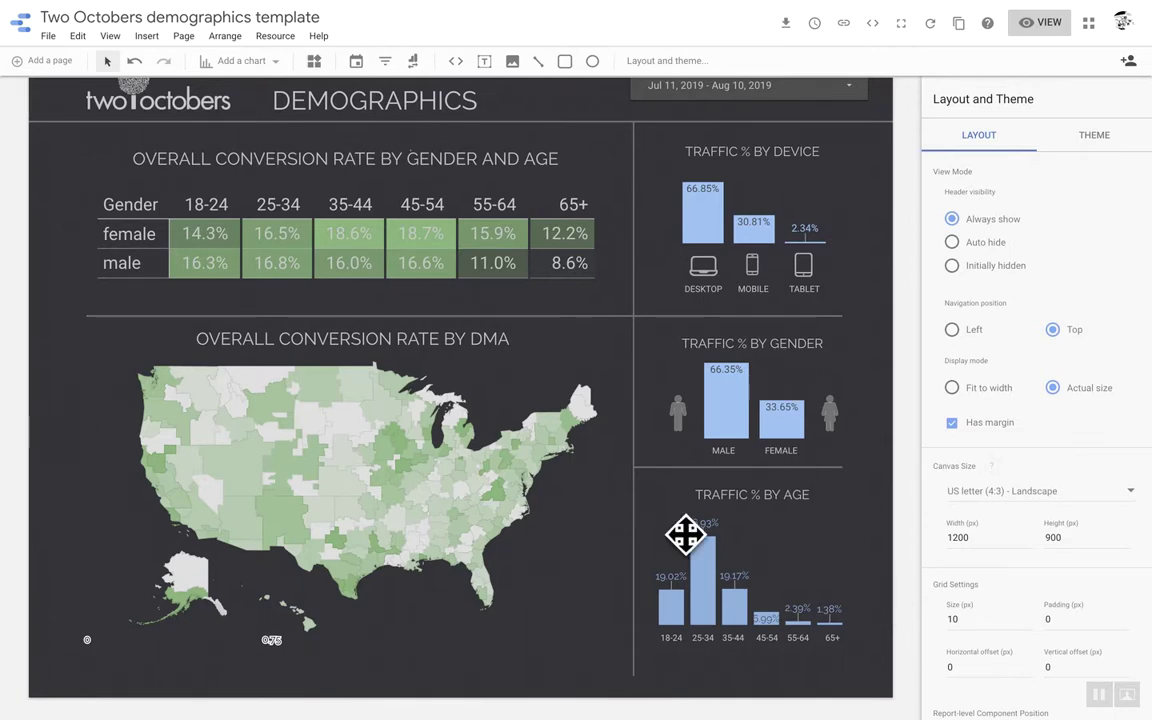
Check the traffic by age bar chart's data and sort settings and its separate 18-24 text label.
left_click(707, 560)
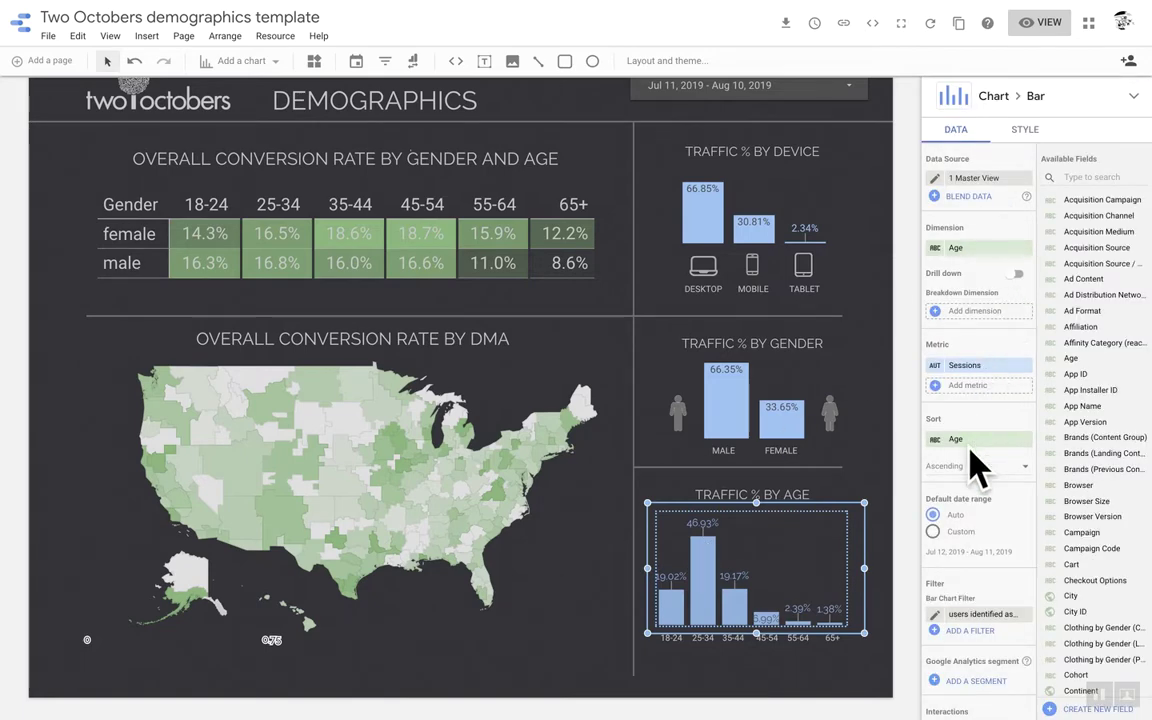
left_click(672, 645)
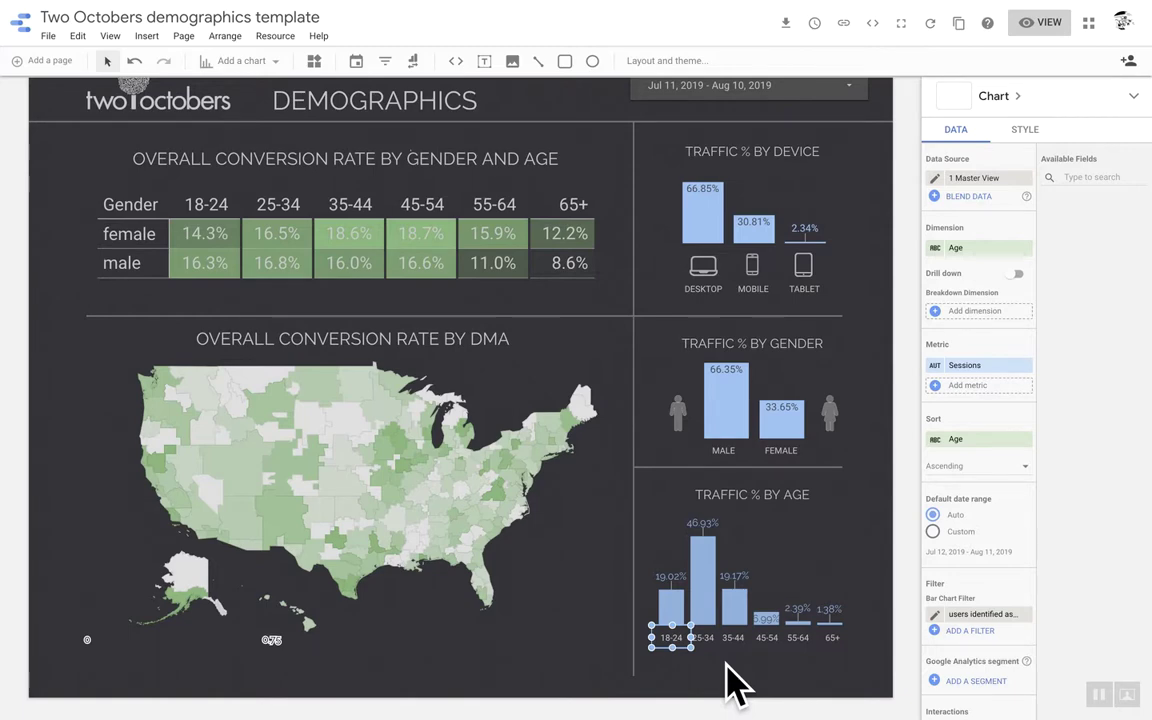
left_click(709, 581)
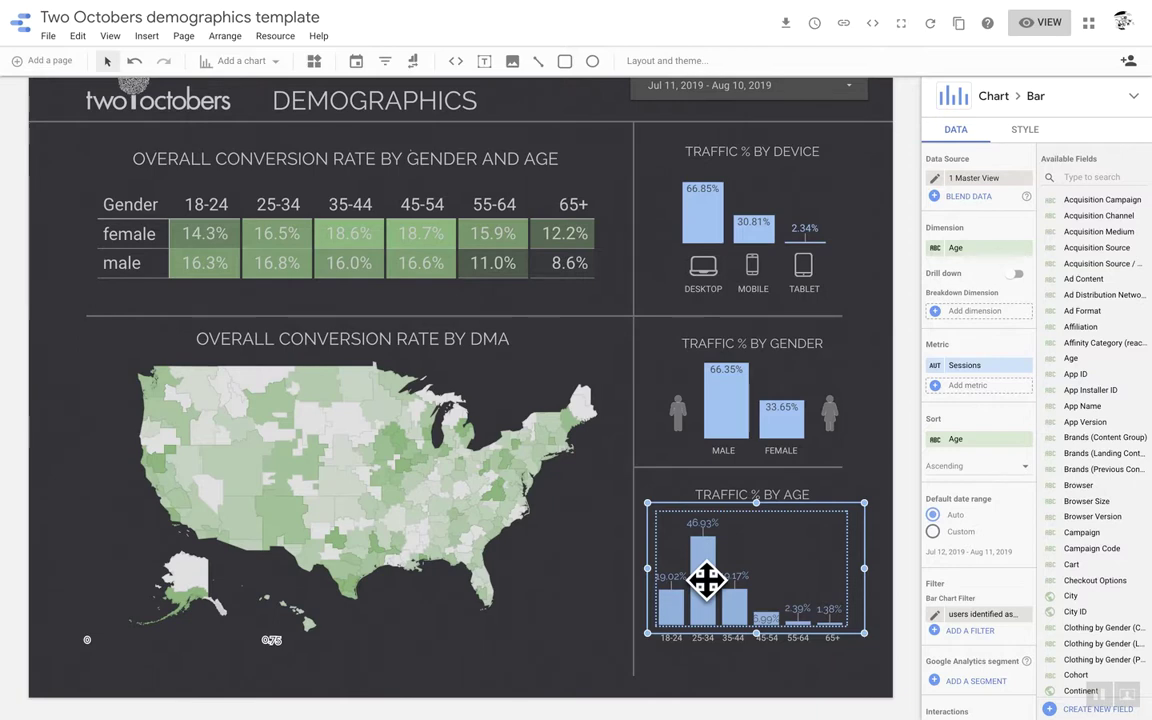
left_click(780, 684)
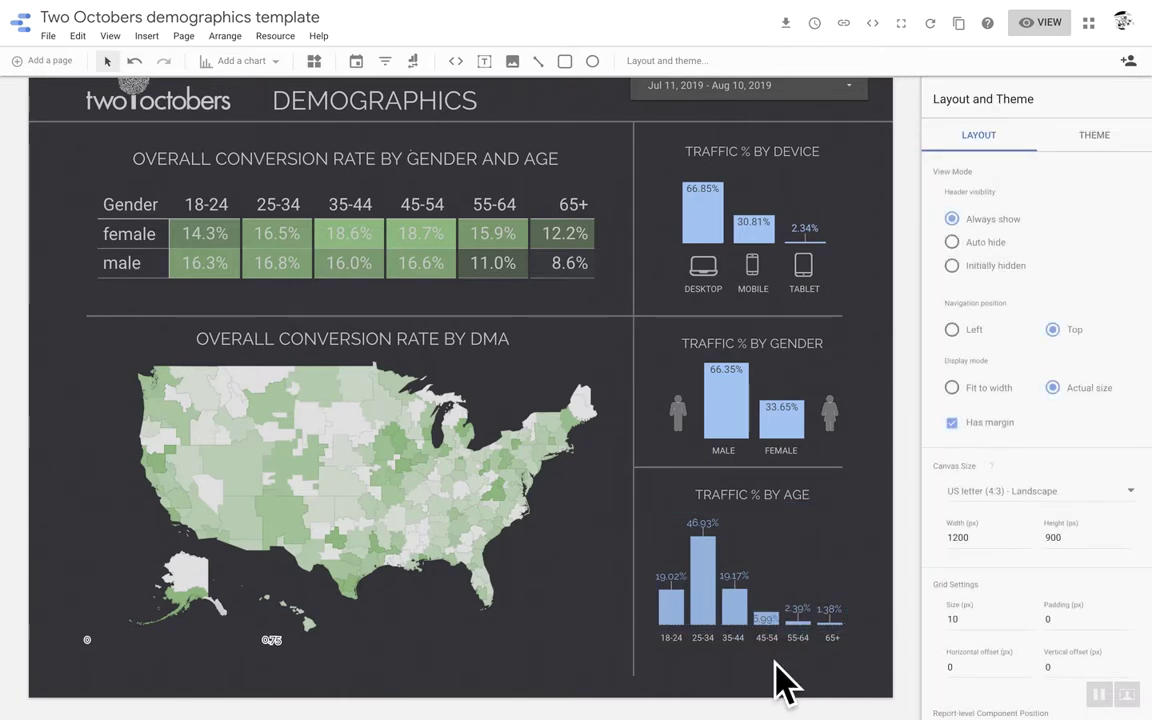